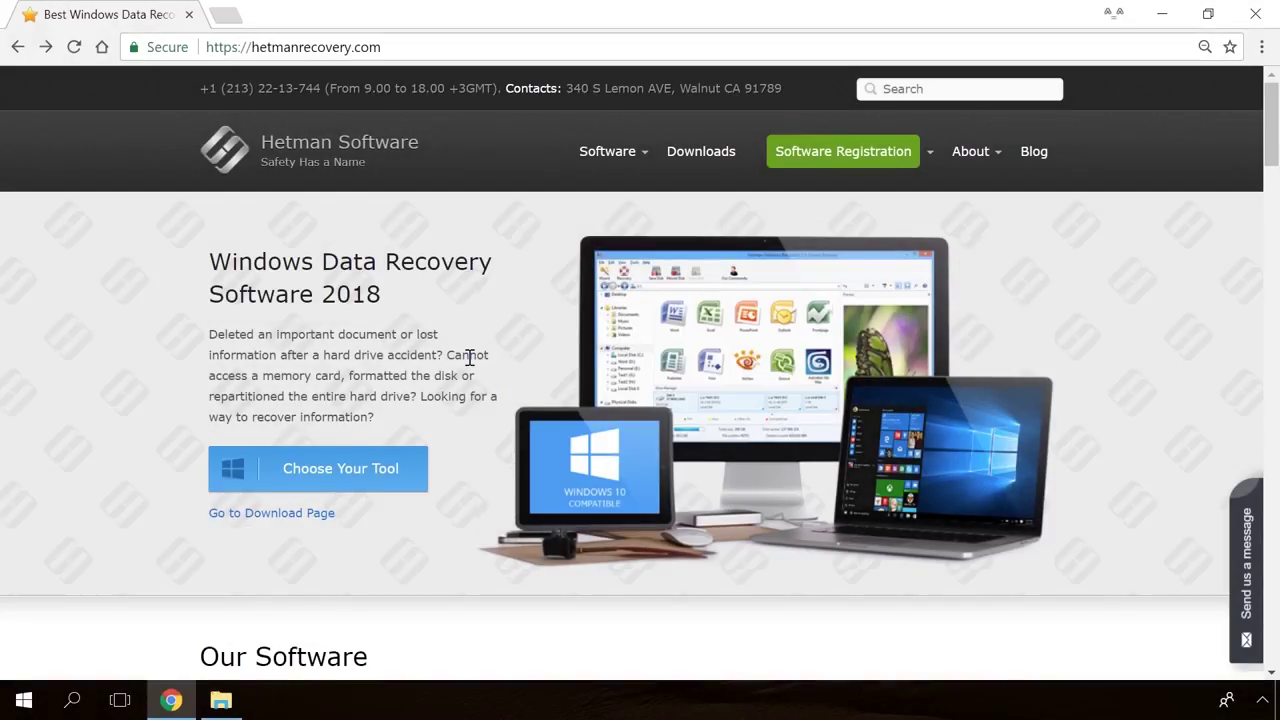
Find Internet Spy 1.0 under Our Software, open its product page and start the Free Download.
scroll(468, 357, down, 4)
scroll(470, 362, down, 4)
scroll(470, 363, down, 6)
scroll(470, 364, down, 4)
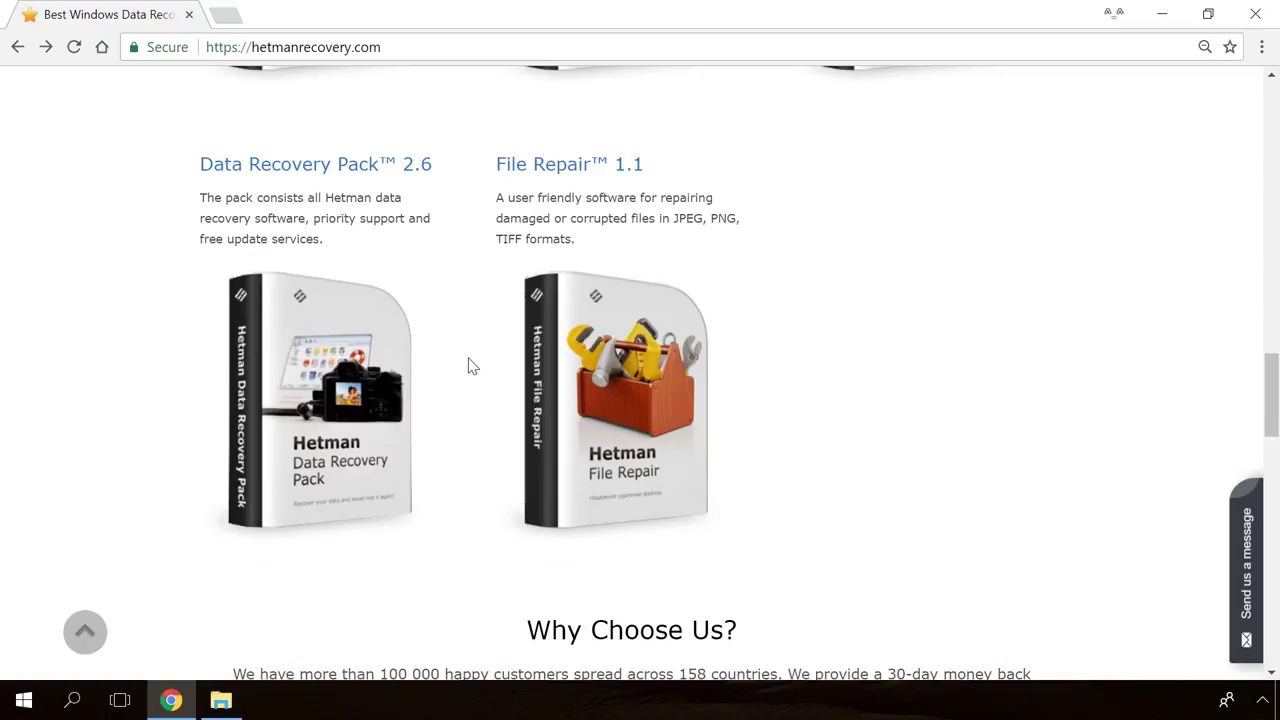
scroll(469, 366, up, 4)
scroll(469, 366, up, 4)
scroll(469, 366, up, 4)
scroll(523, 355, up, 2)
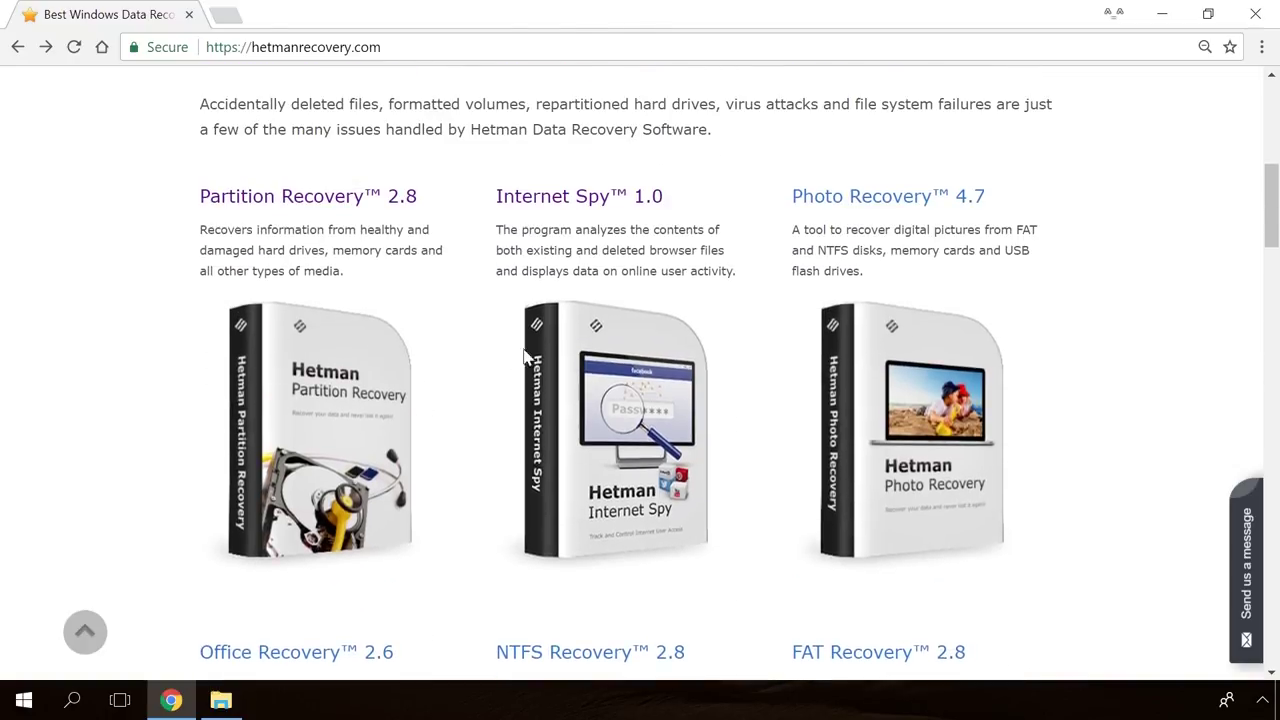
click(603, 200)
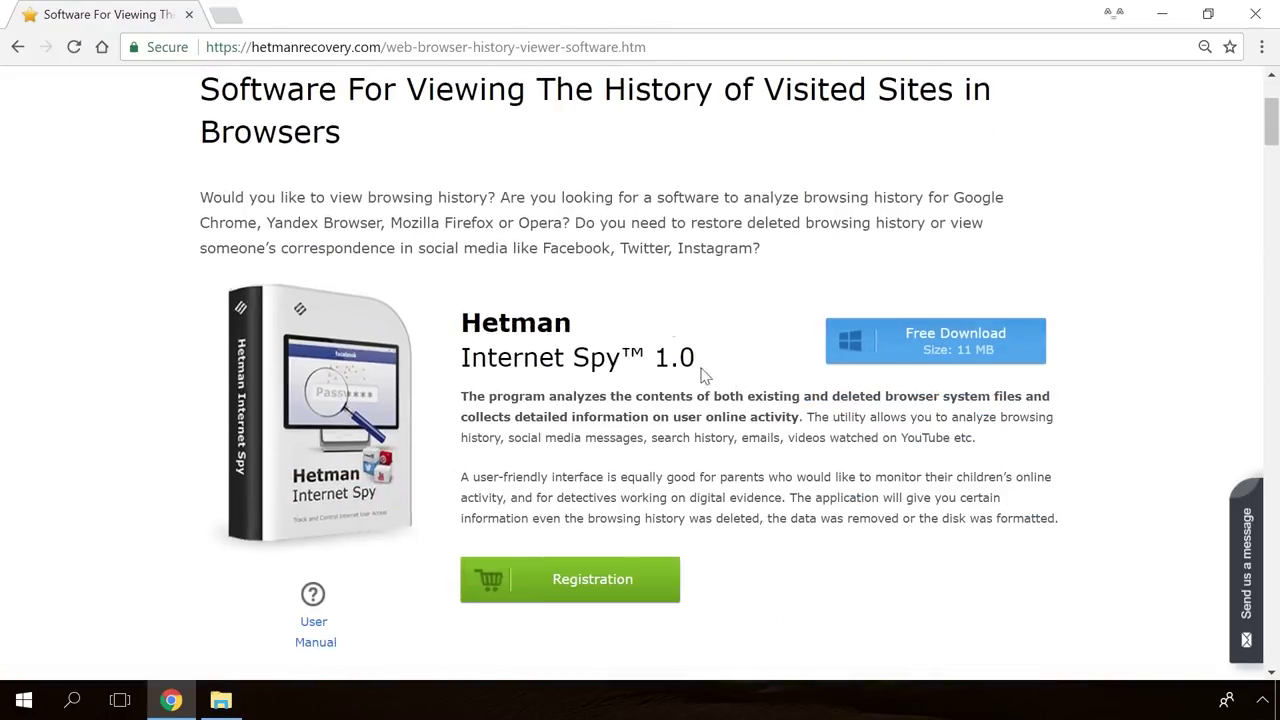
click(977, 350)
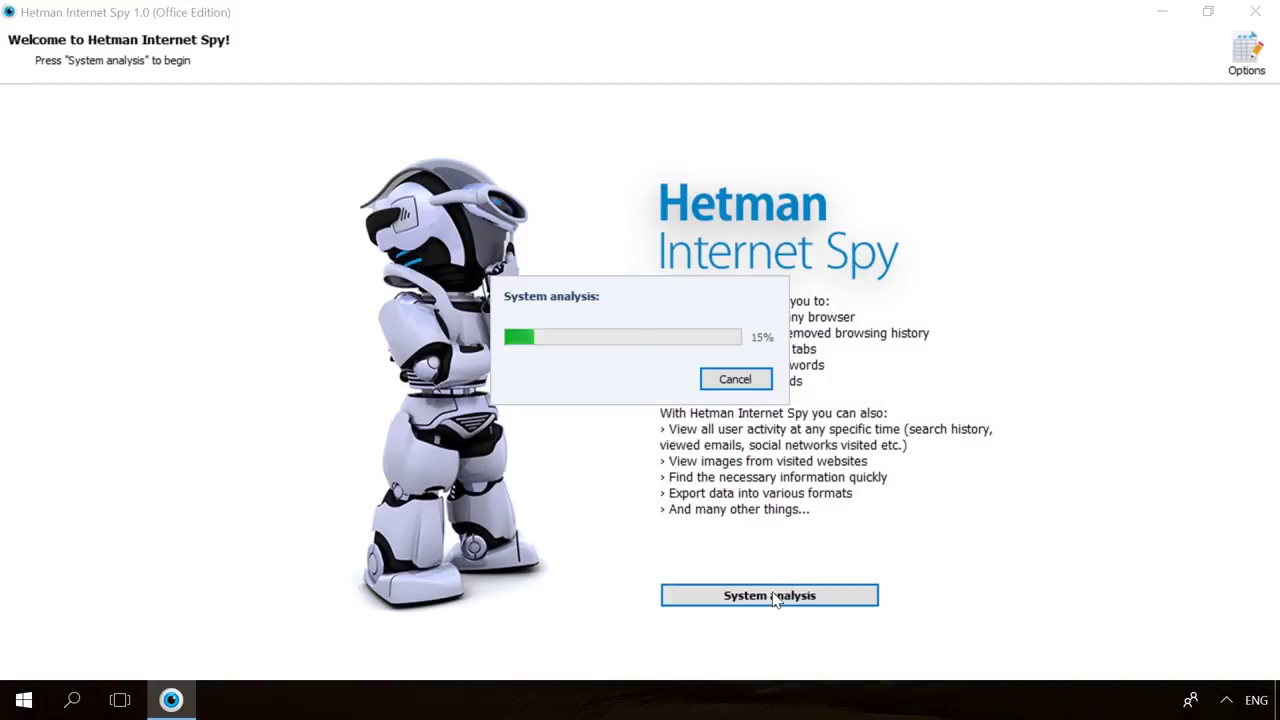
Analyse the selected user's Google Chrome data and list its saved website passwords.
click(223, 232)
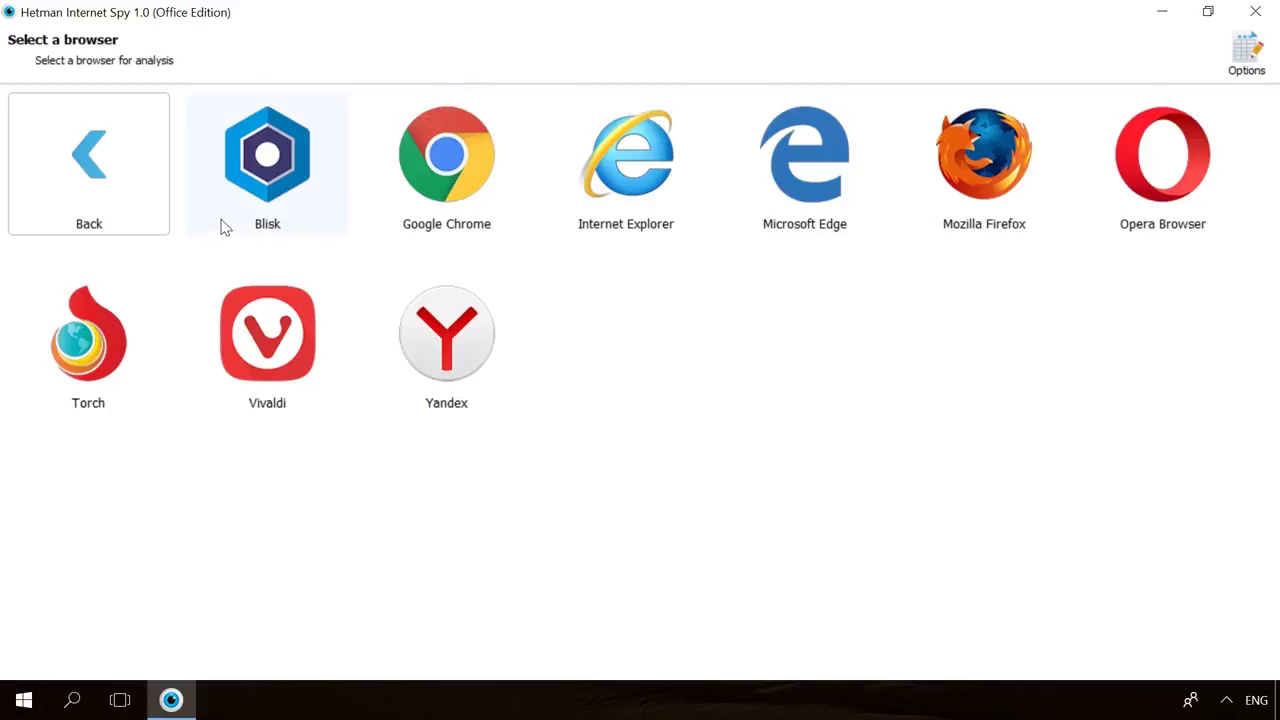
click(408, 224)
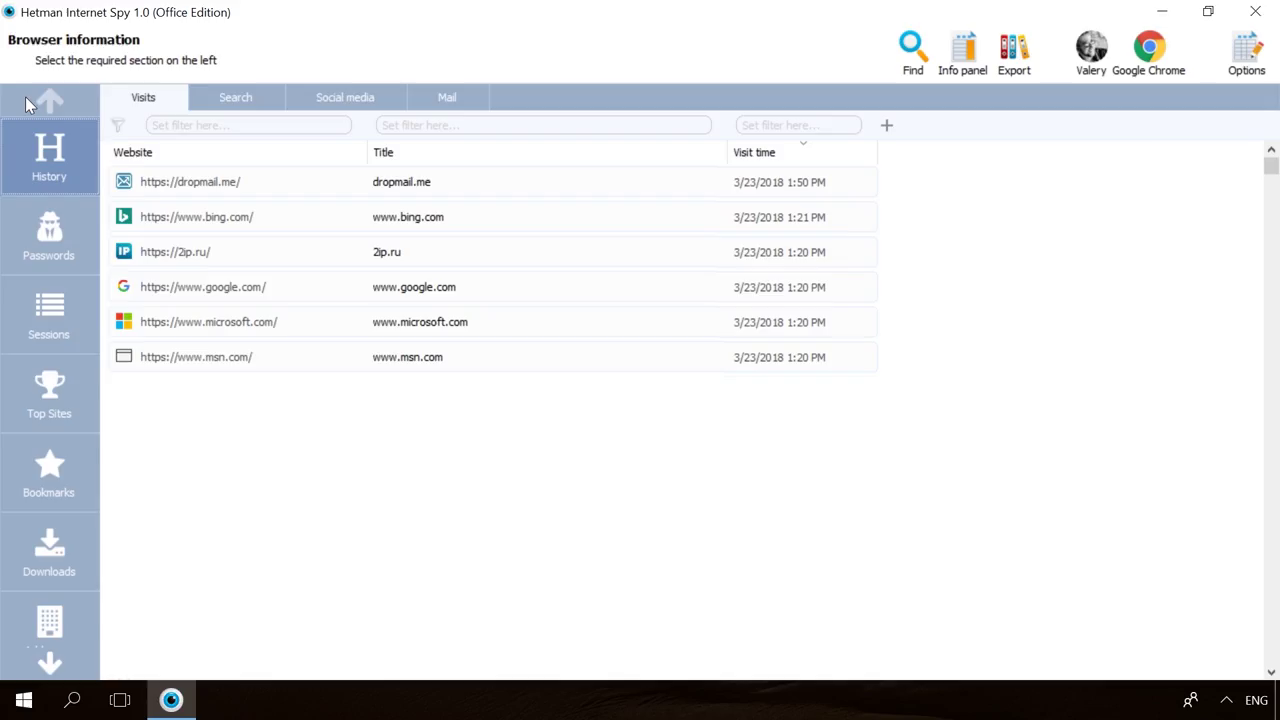
click(22, 224)
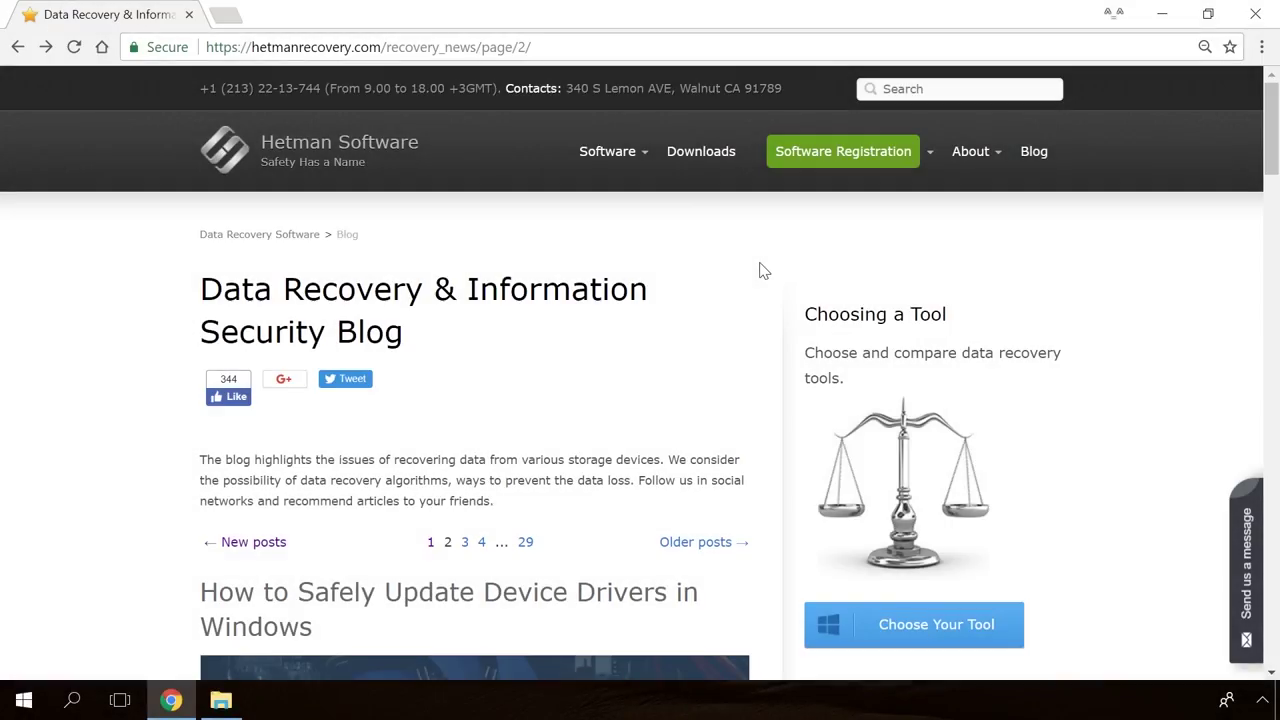
Open the blog article on fixing the Windows Detected a Hard Disk Problem error.
scroll(763, 270, down, 4)
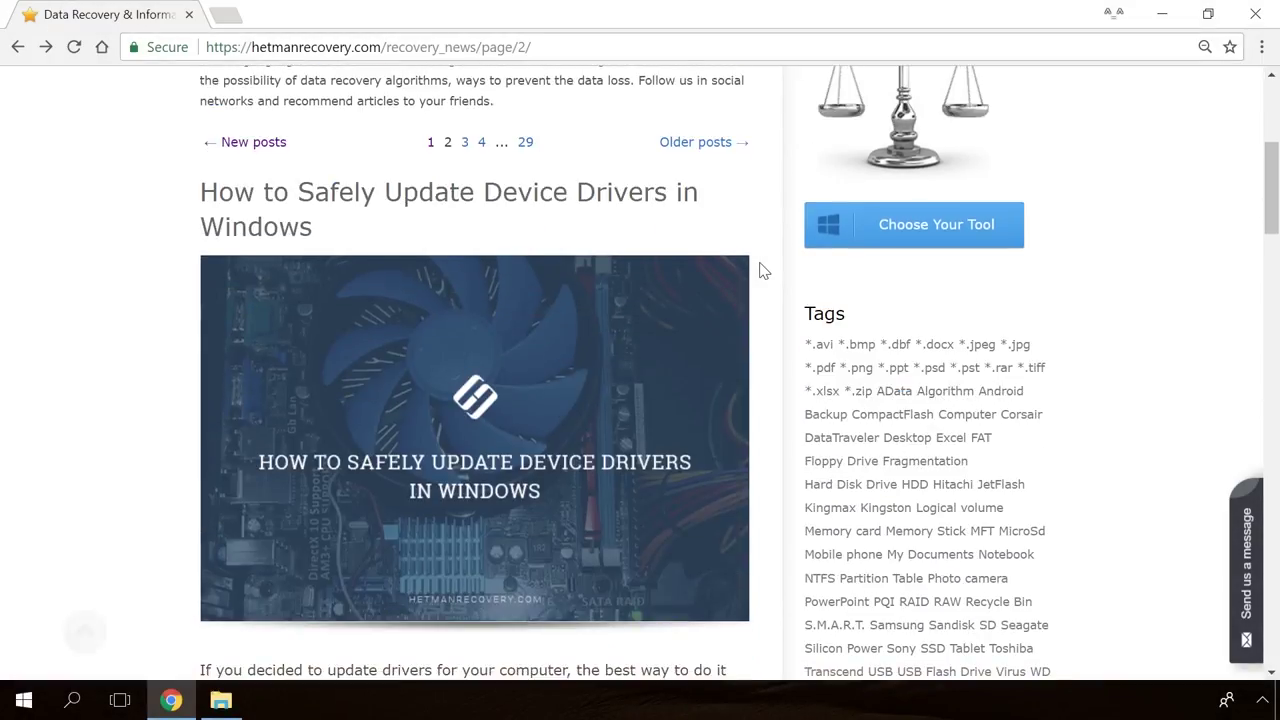
scroll(763, 270, down, 4)
scroll(763, 270, down, 4)
scroll(763, 270, down, 5)
scroll(763, 270, down, 4)
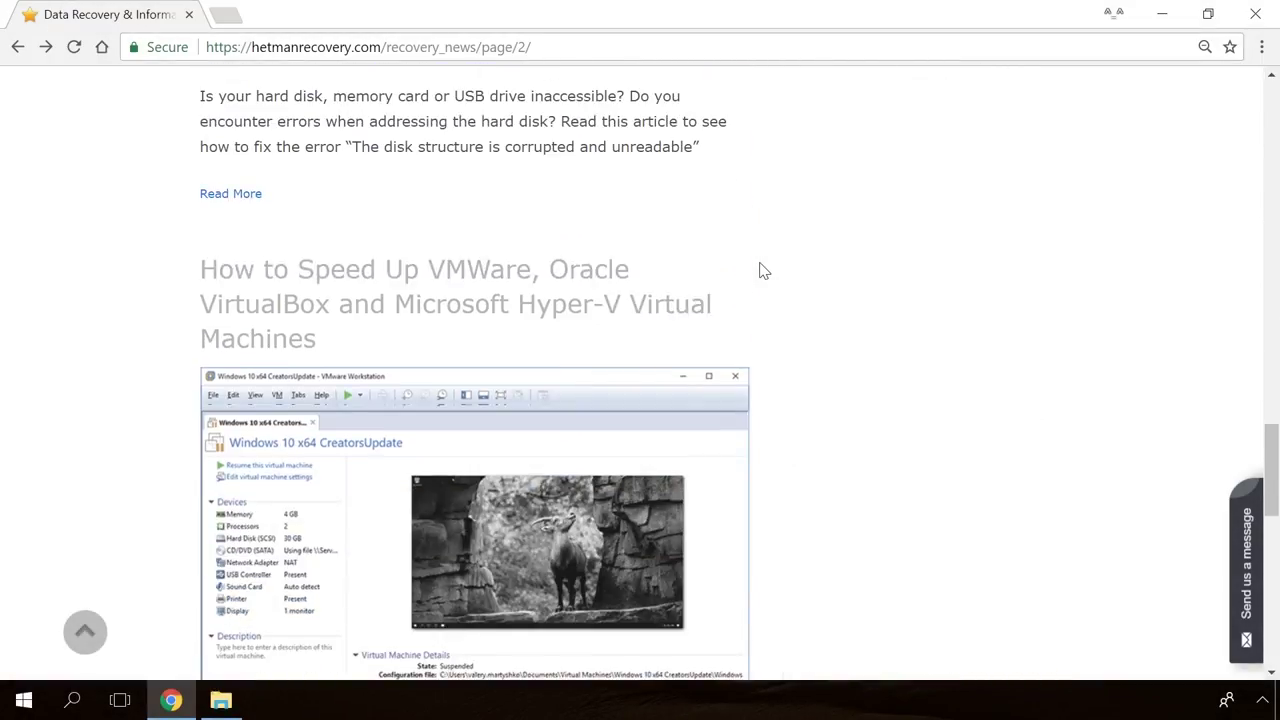
scroll(763, 270, down, 4)
scroll(763, 270, down, 4)
scroll(763, 270, up, 9)
scroll(760, 268, up, 4)
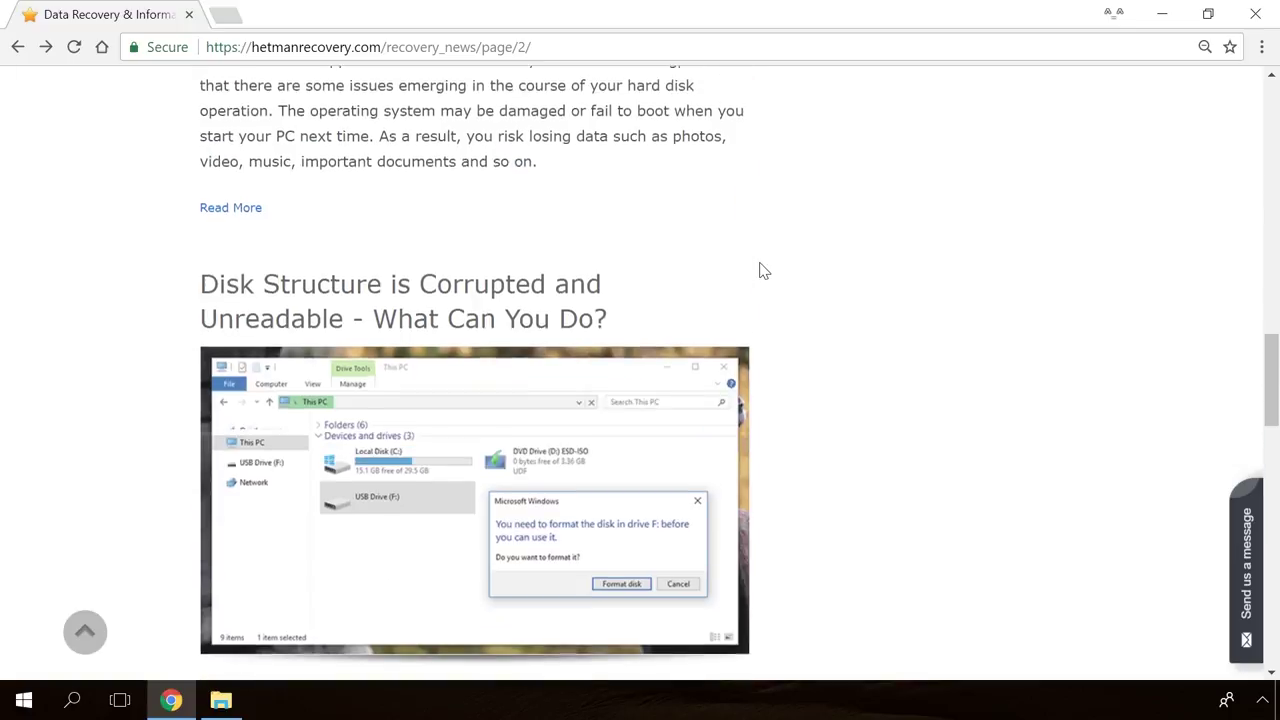
scroll(757, 266, up, 5)
click(487, 362)
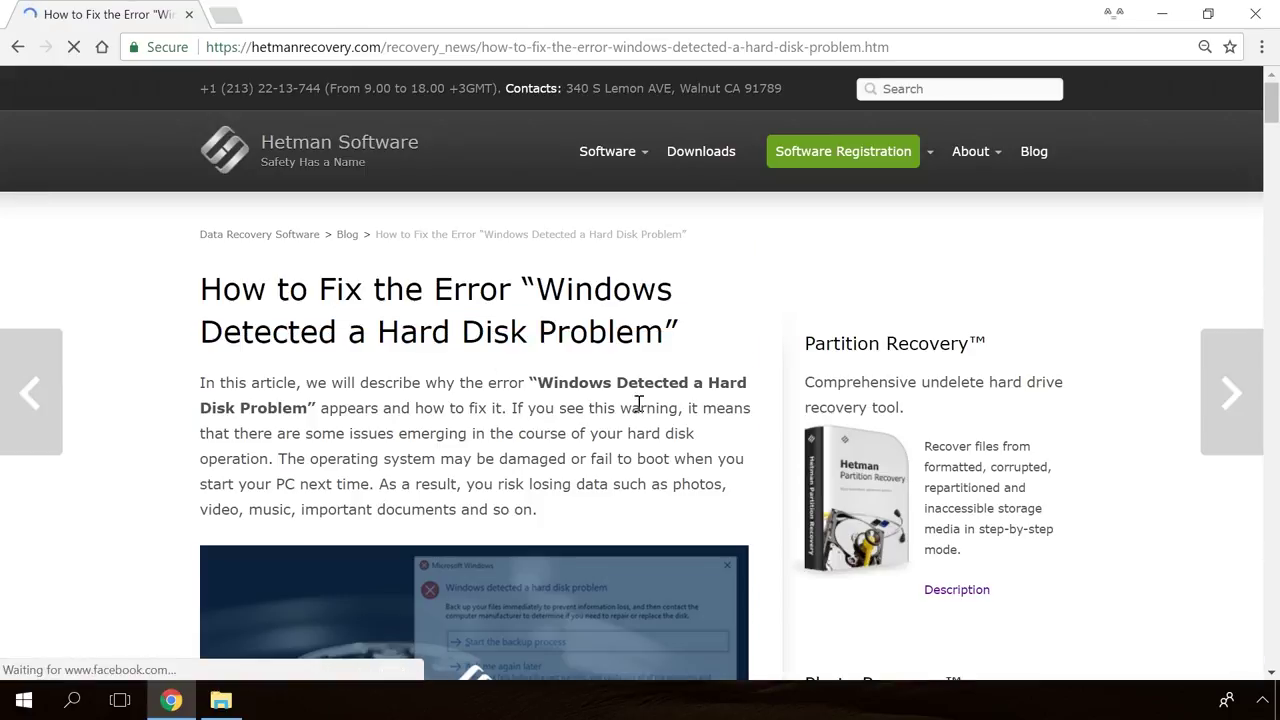
Start a Send us a message support request with the greeting 'Hello'.
scroll(766, 436, down, 7)
scroll(763, 436, down, 4)
scroll(763, 436, down, 5)
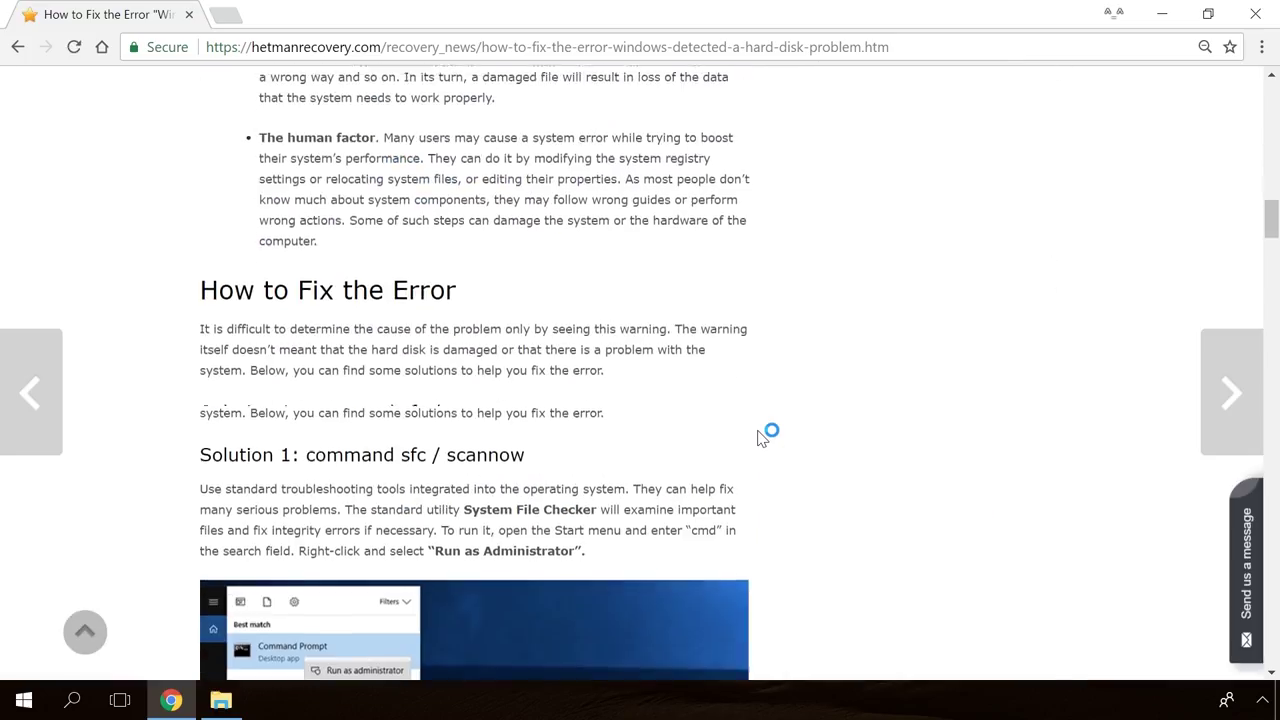
scroll(766, 434, down, 4)
scroll(766, 434, down, 8)
scroll(766, 434, up, 3)
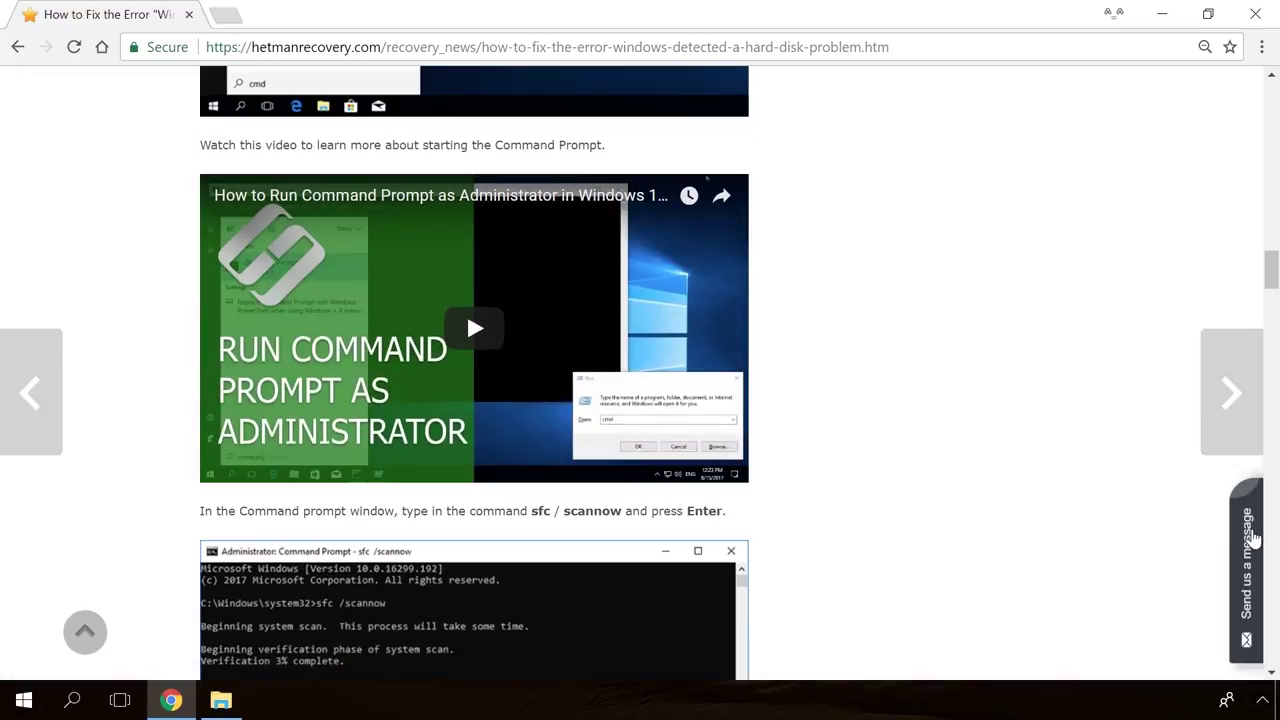
click(1253, 540)
text(H)
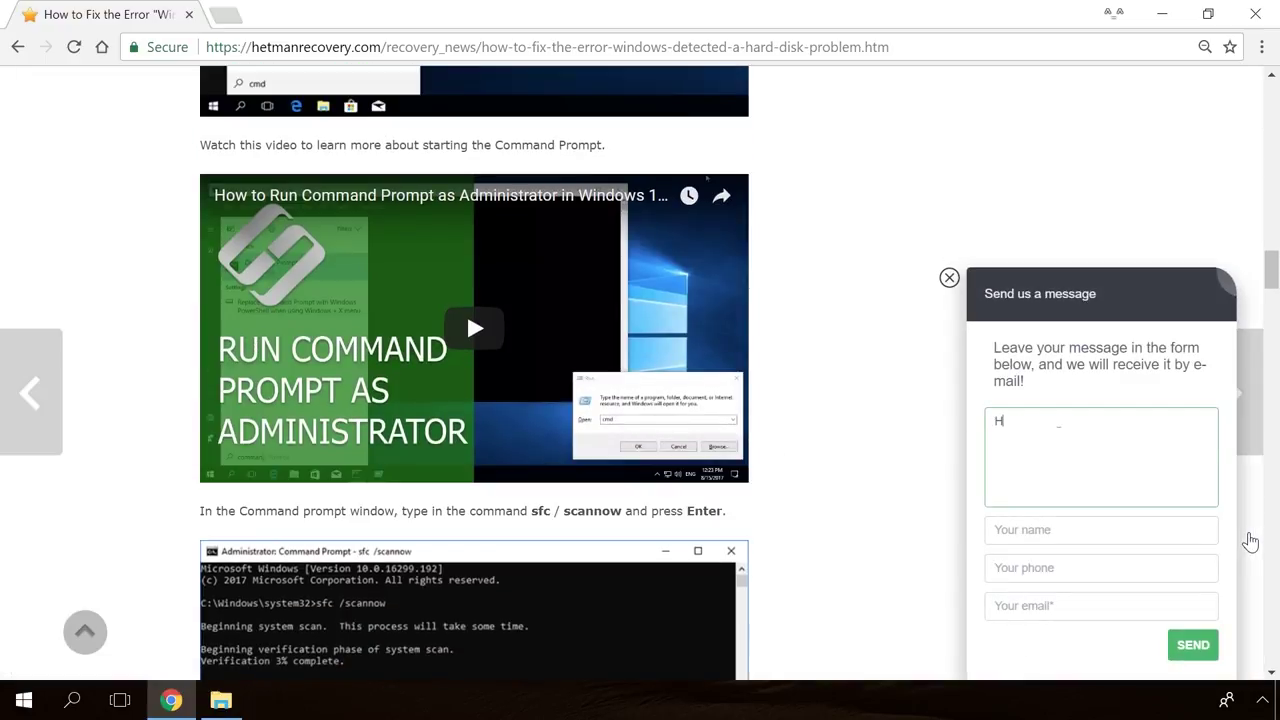
text(ello)
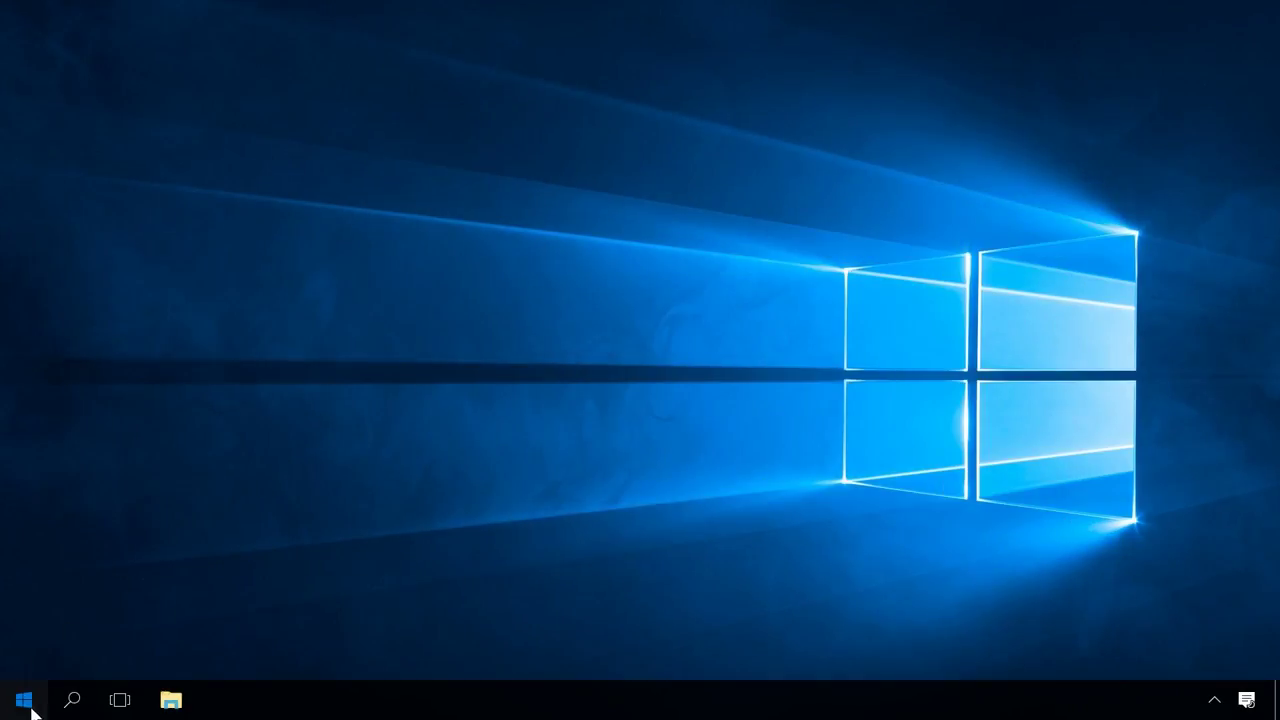
Go to Settings > System > About to view device specifications with 16.0 GB RAM.
click(23, 700)
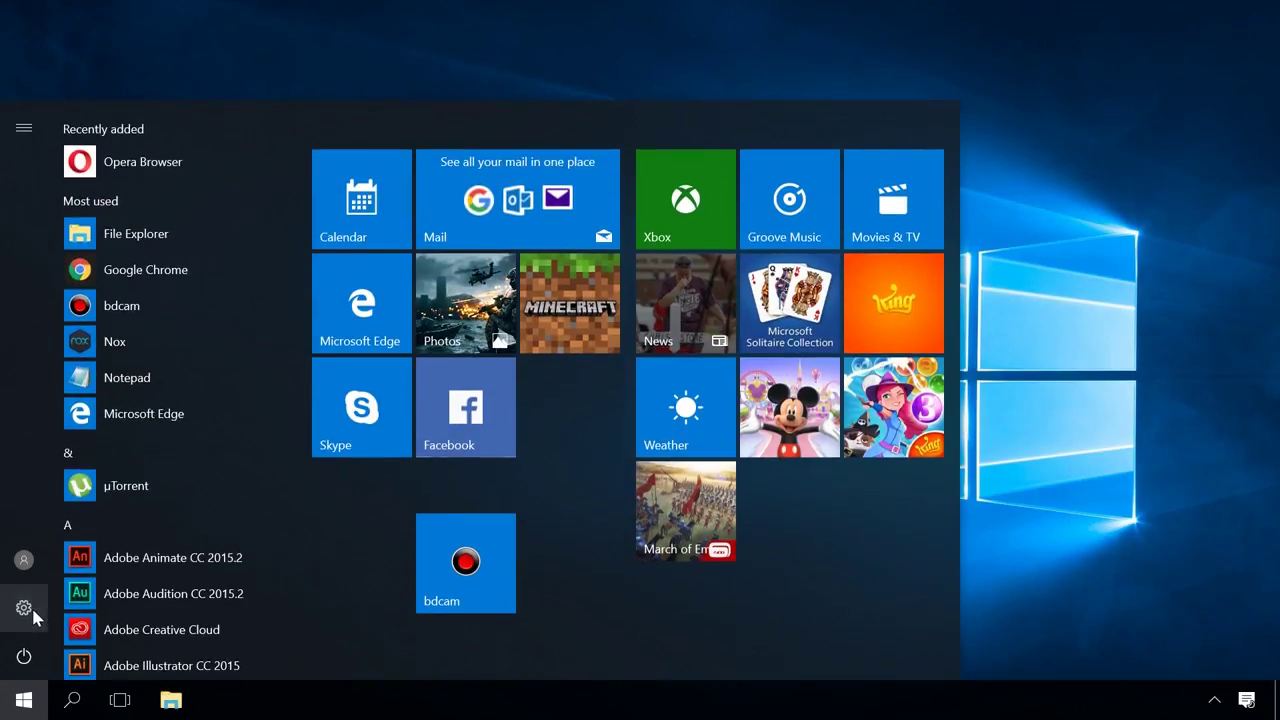
click(40, 606)
click(226, 278)
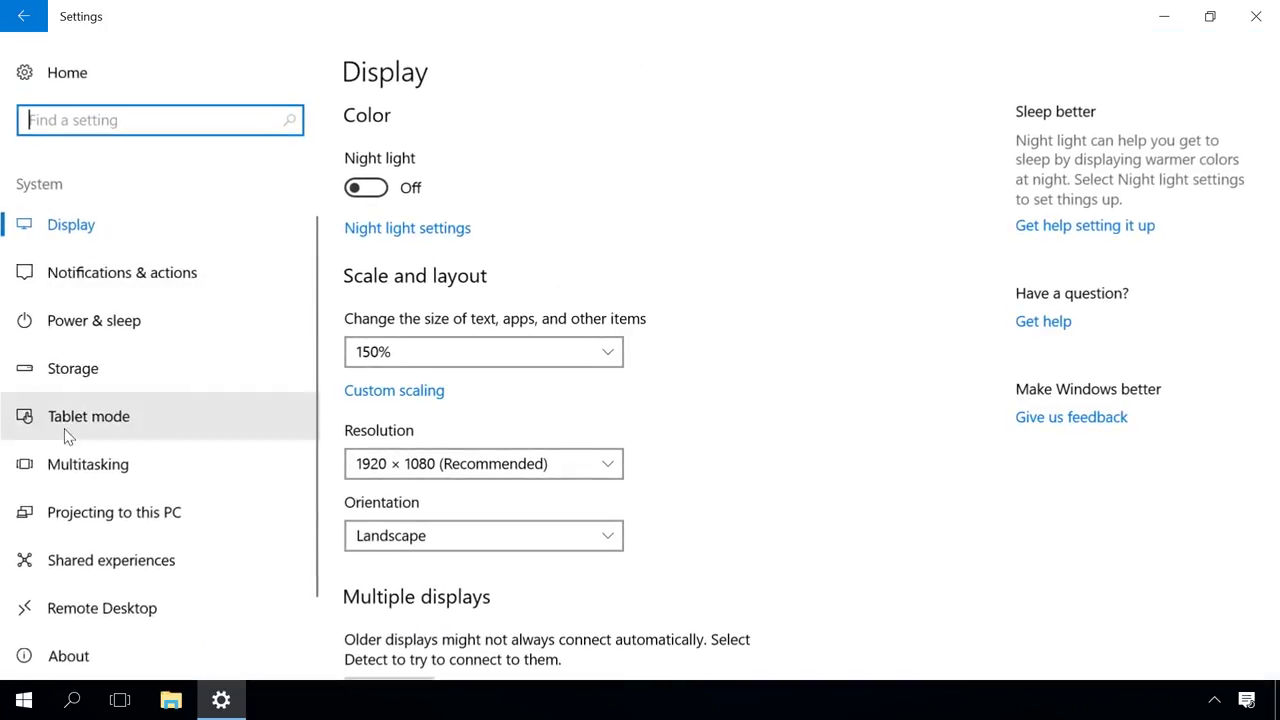
scroll(72, 578, down, 2)
click(72, 578)
scroll(627, 378, down, 3)
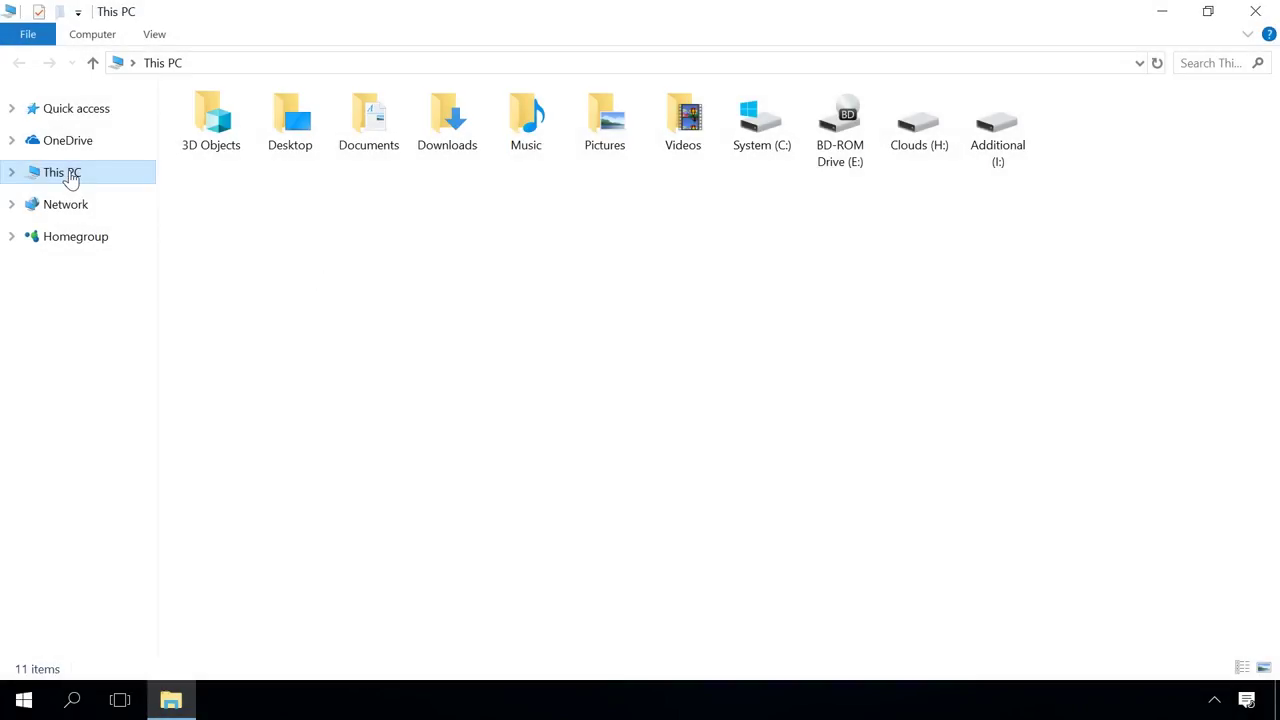
Open system properties from This PC's context menu, then again from the Computer ribbon.
right_click(68, 175)
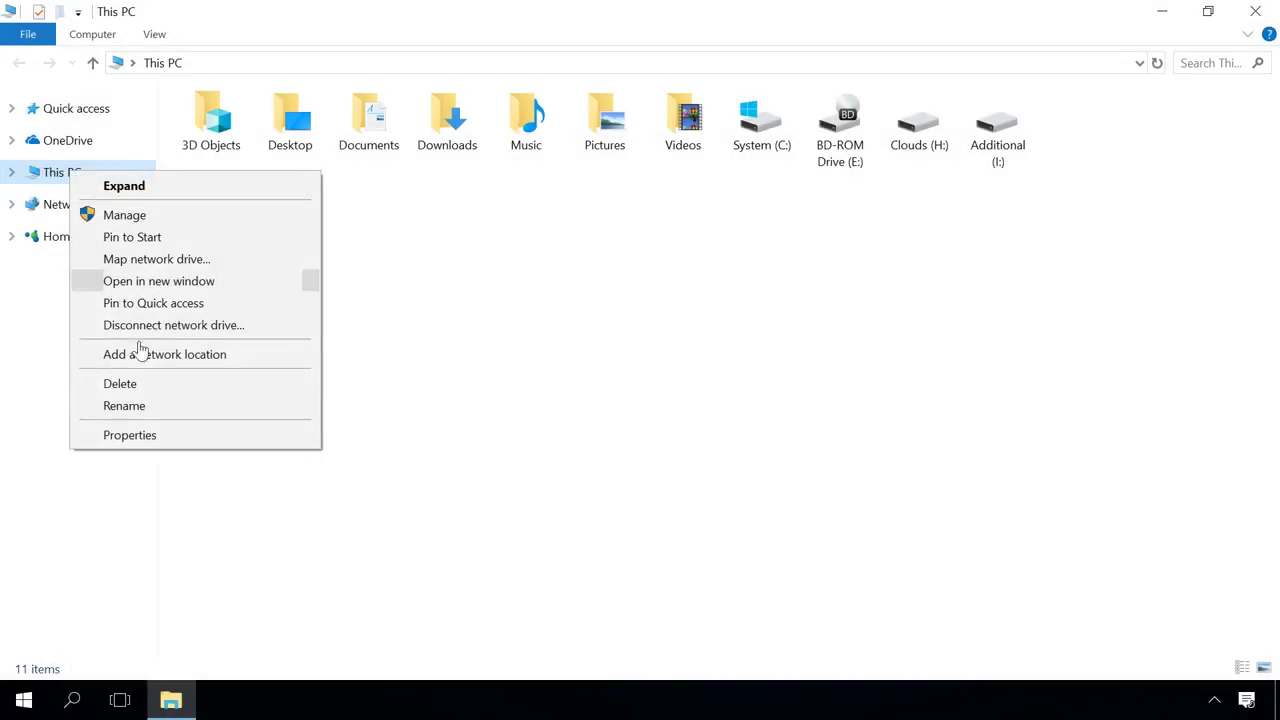
click(130, 435)
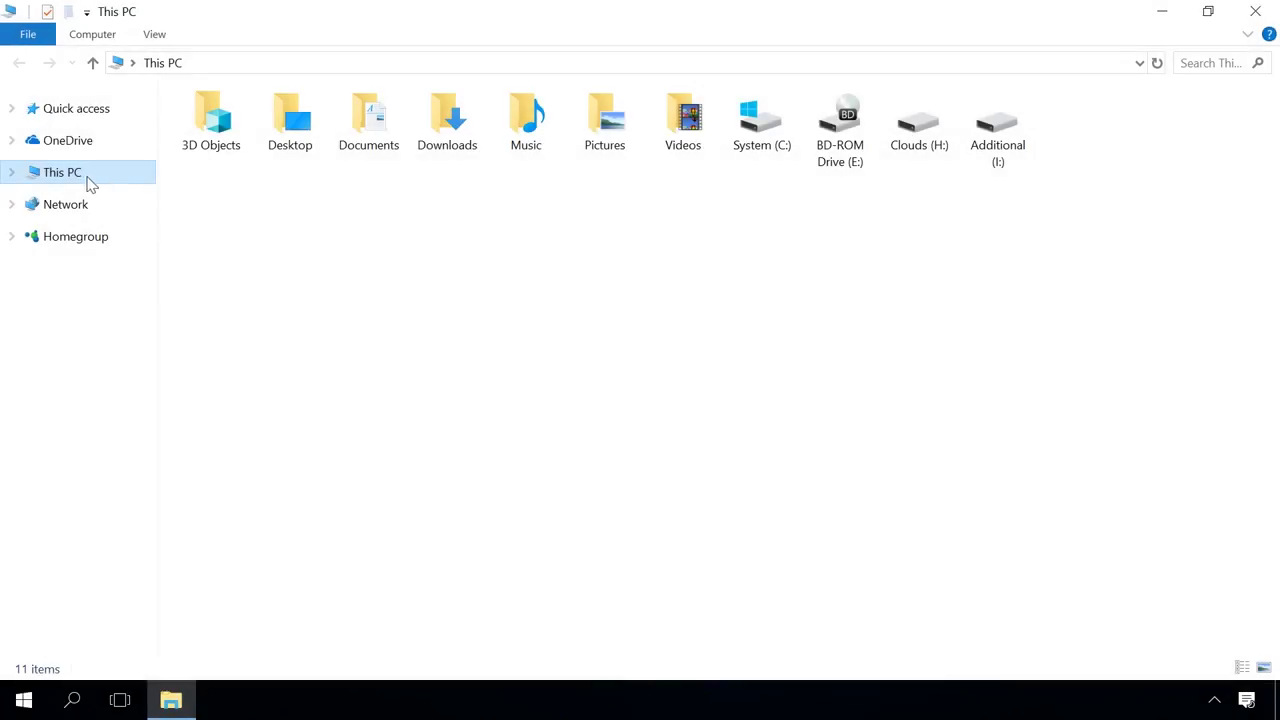
click(95, 36)
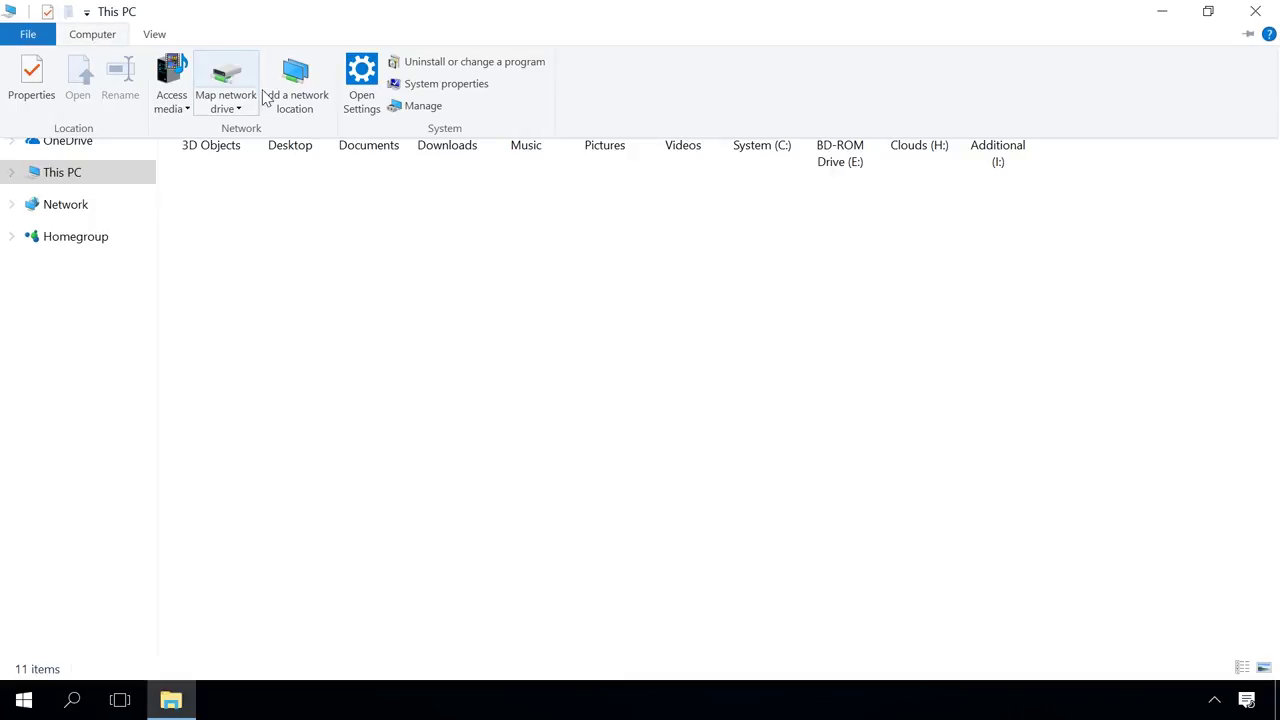
click(424, 85)
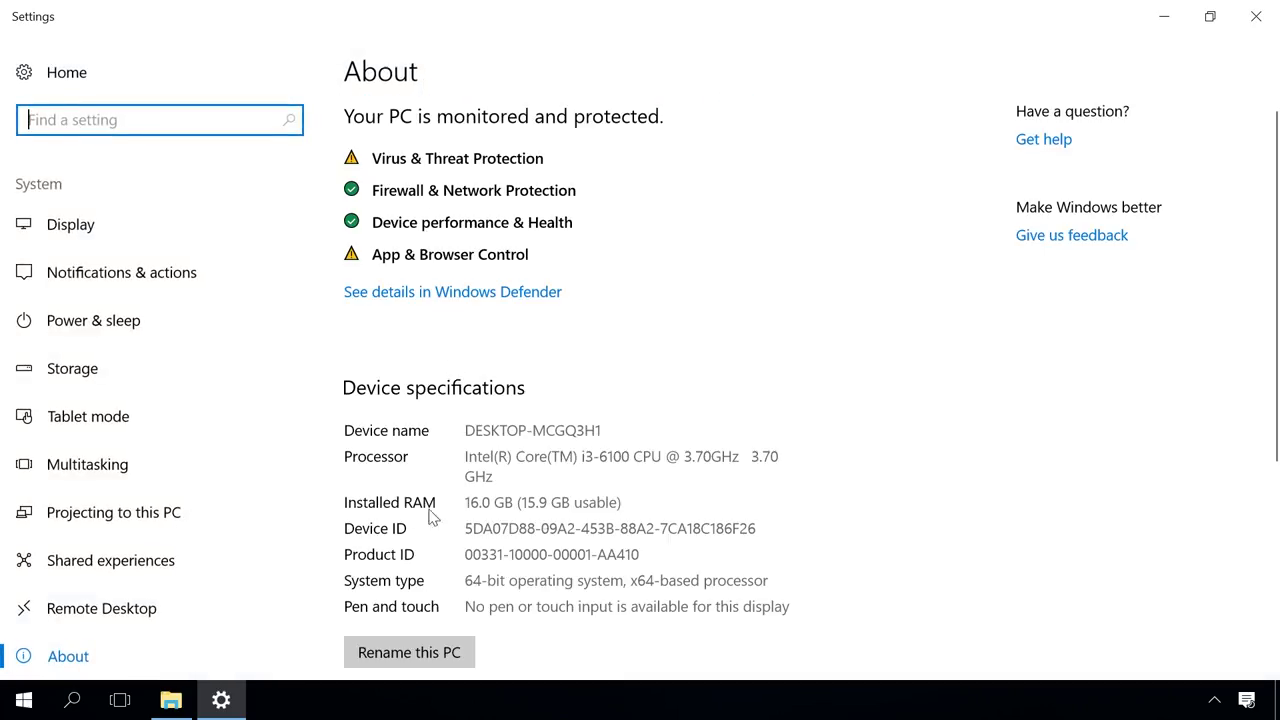
Find Control Panel by searching 'con' and open its System page showing 16.0 GB memory.
key(alt+F4)
click(65, 708)
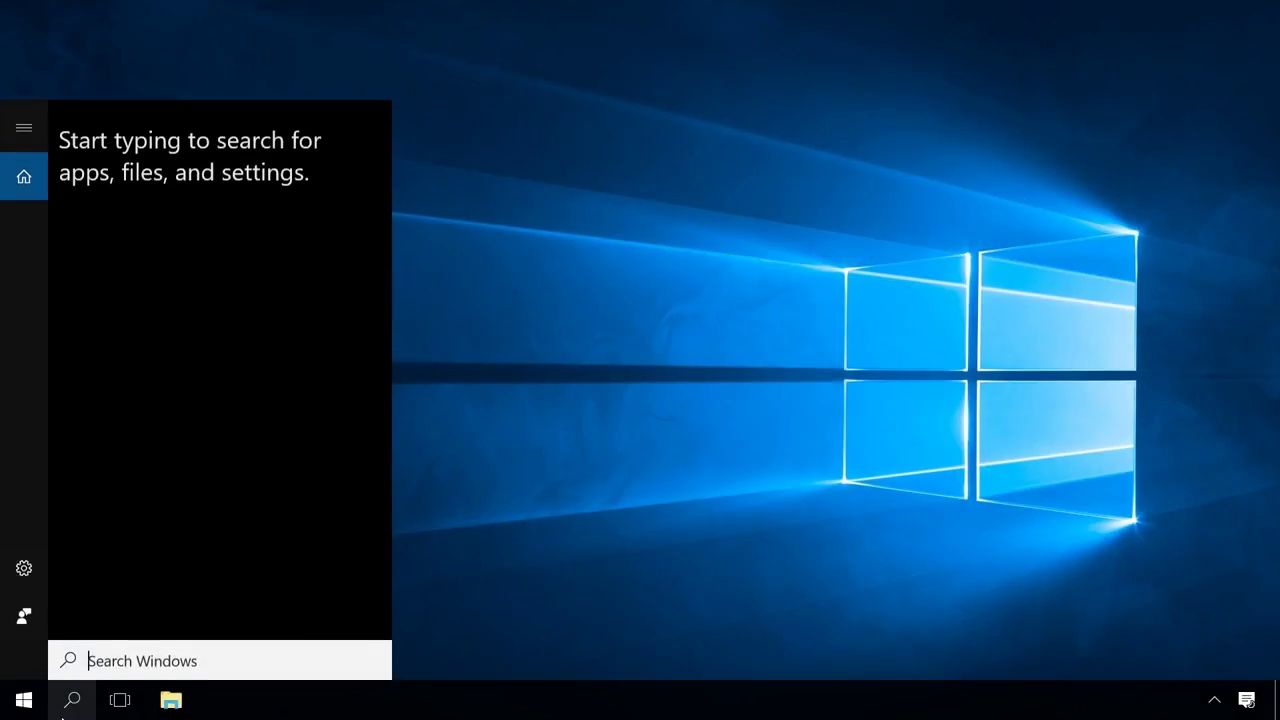
text(con)
click(225, 214)
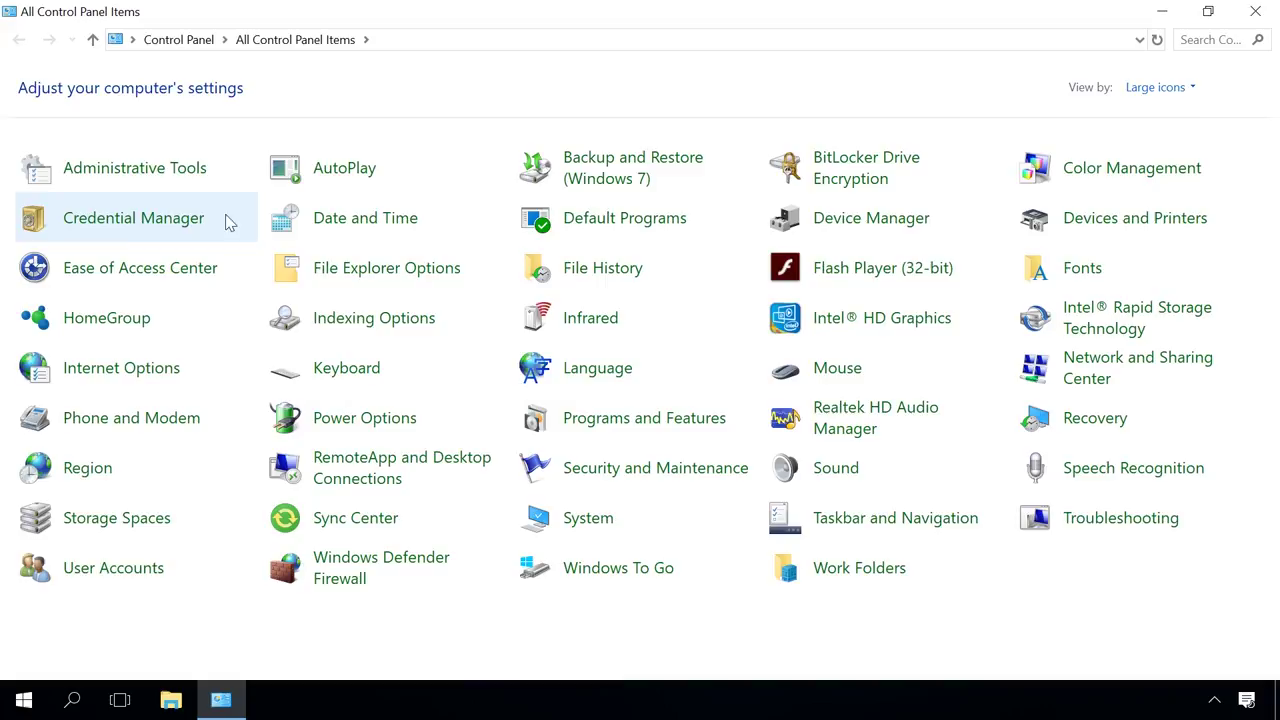
click(590, 520)
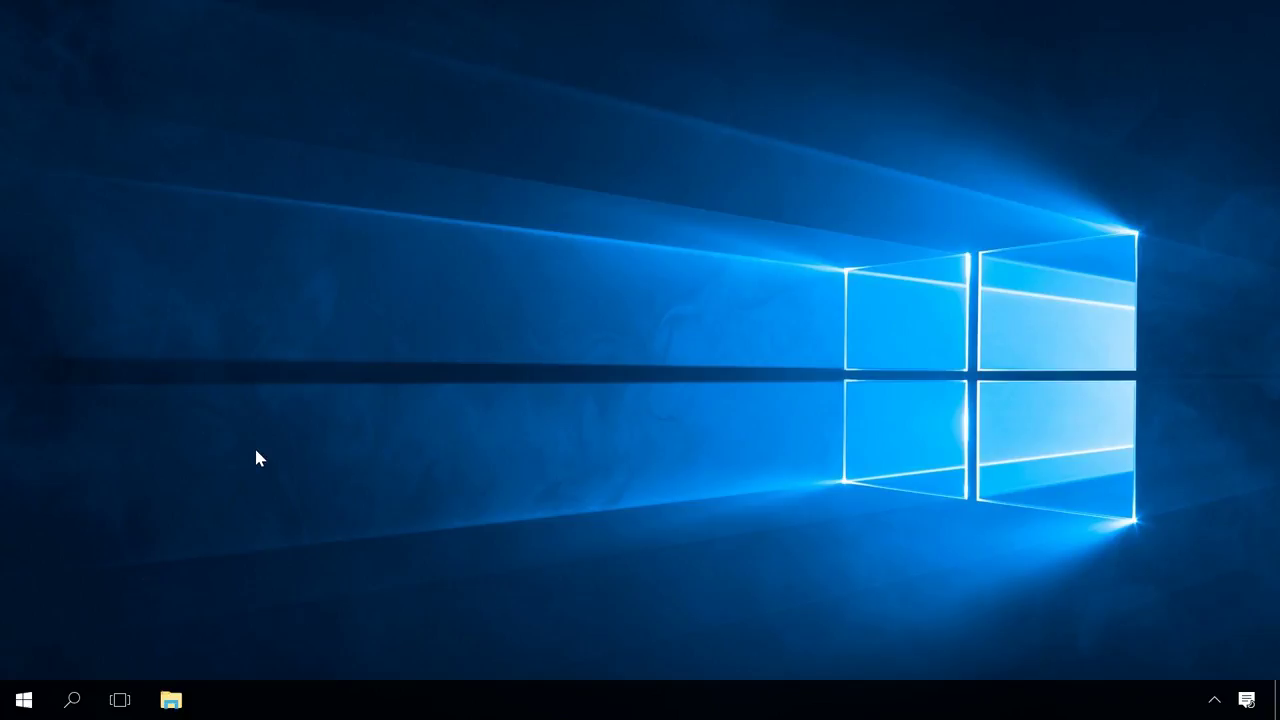
Open Control Panel > System and Security > Administrative Tools and select Windows Memory Diagnostic.
click(80, 699)
text(con)
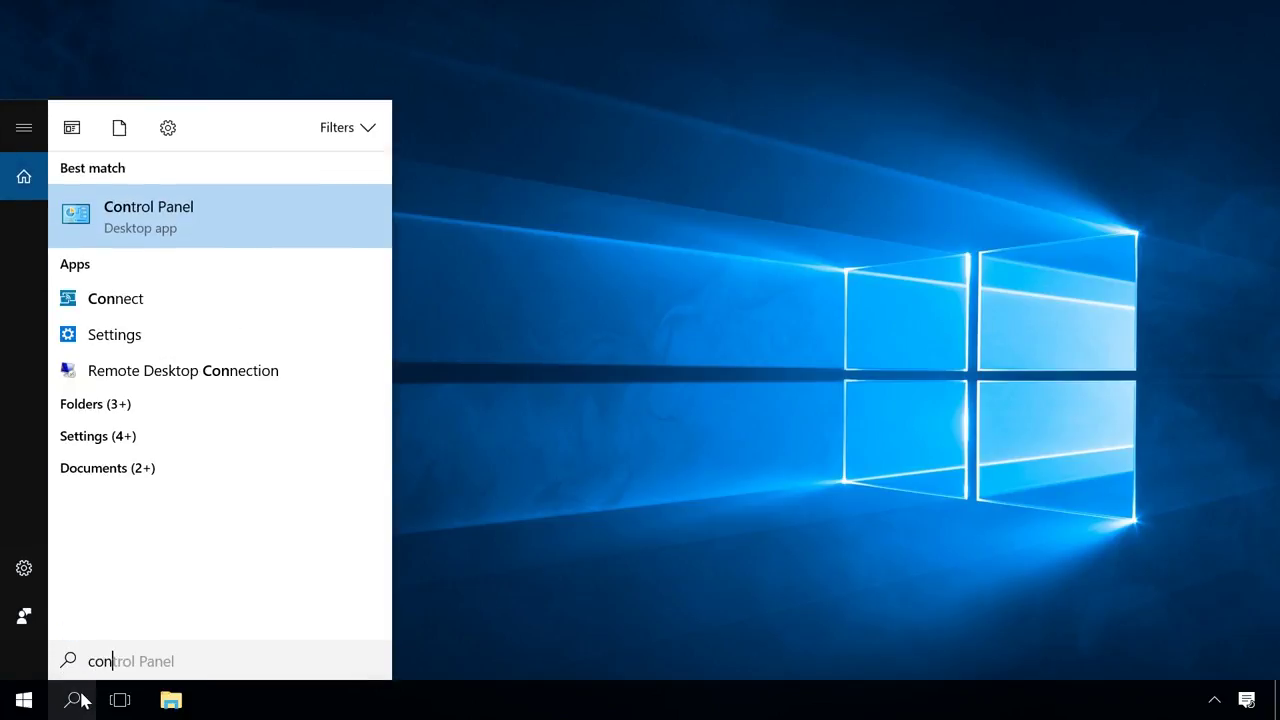
click(190, 226)
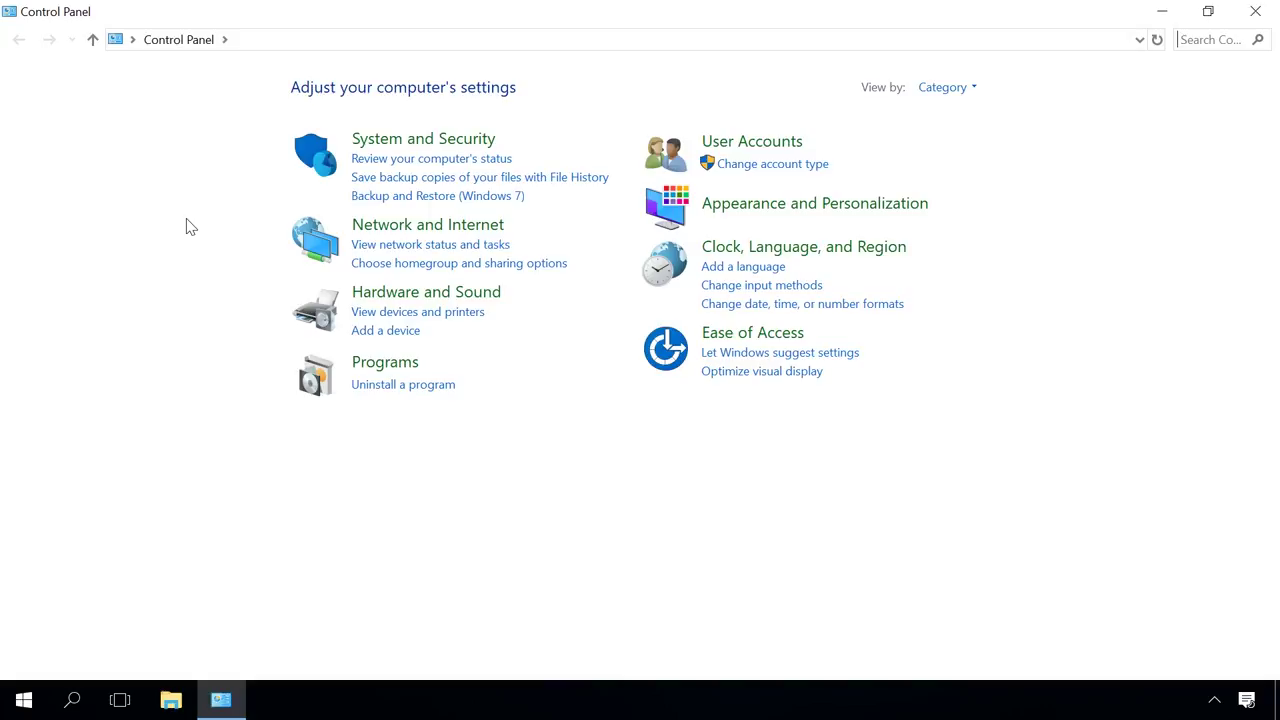
click(382, 142)
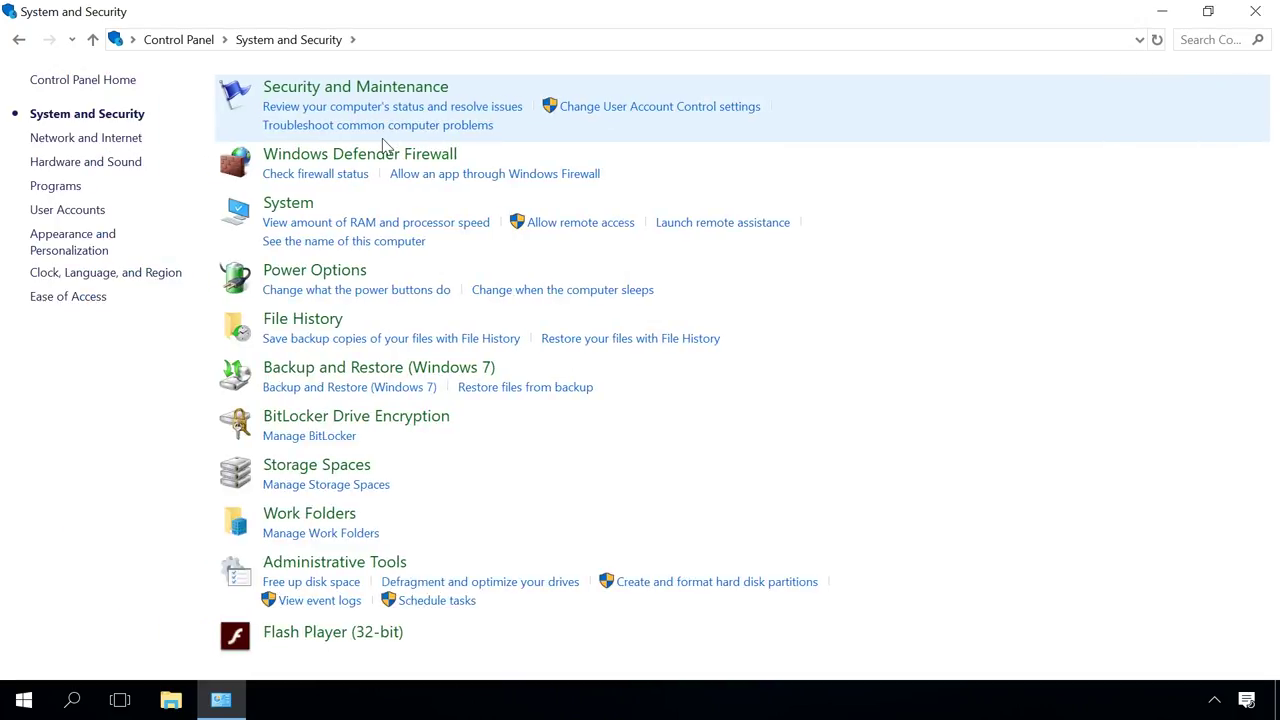
click(312, 563)
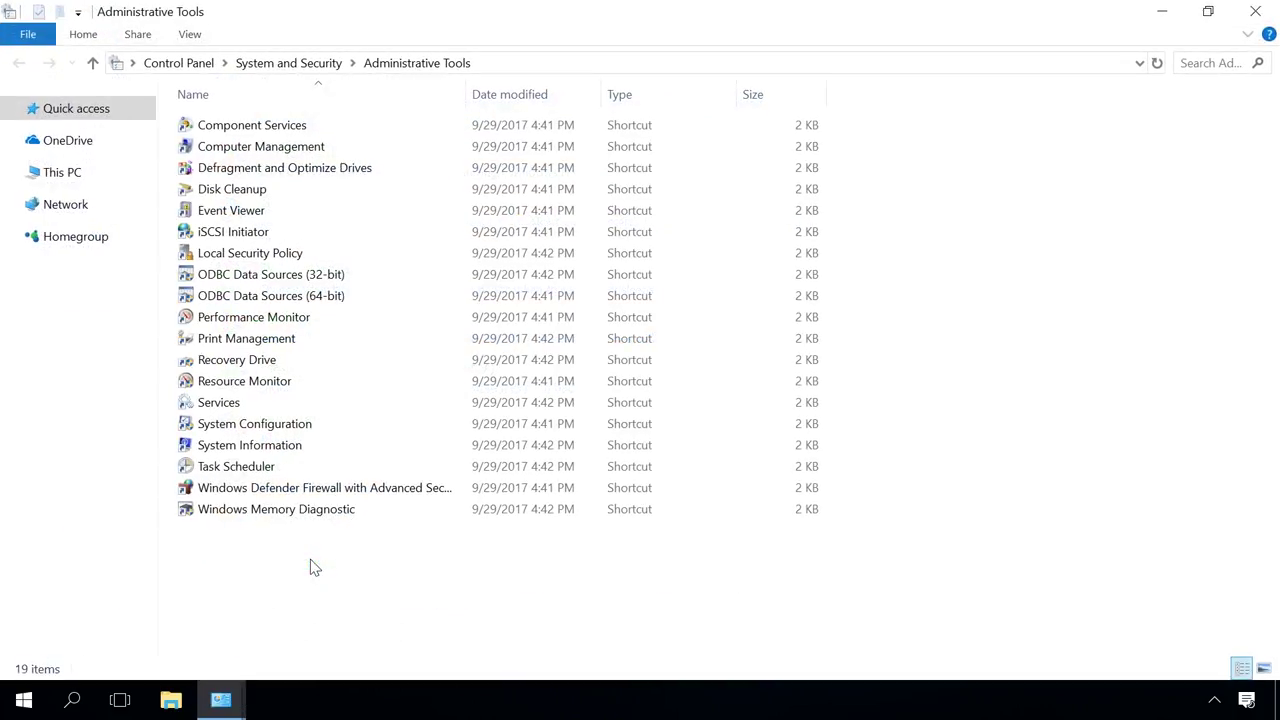
click(295, 512)
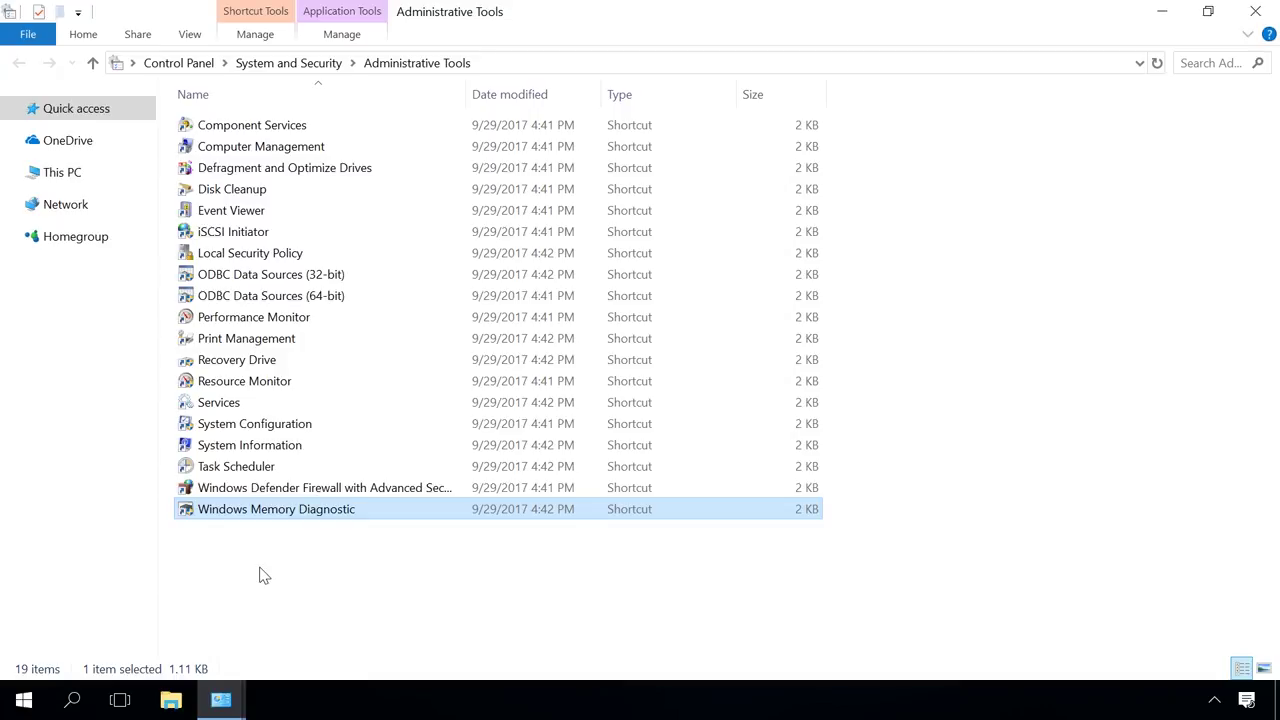
Run mdsched.exe from the Run prompt to launch Windows Memory Diagnostic.
key(super+r)
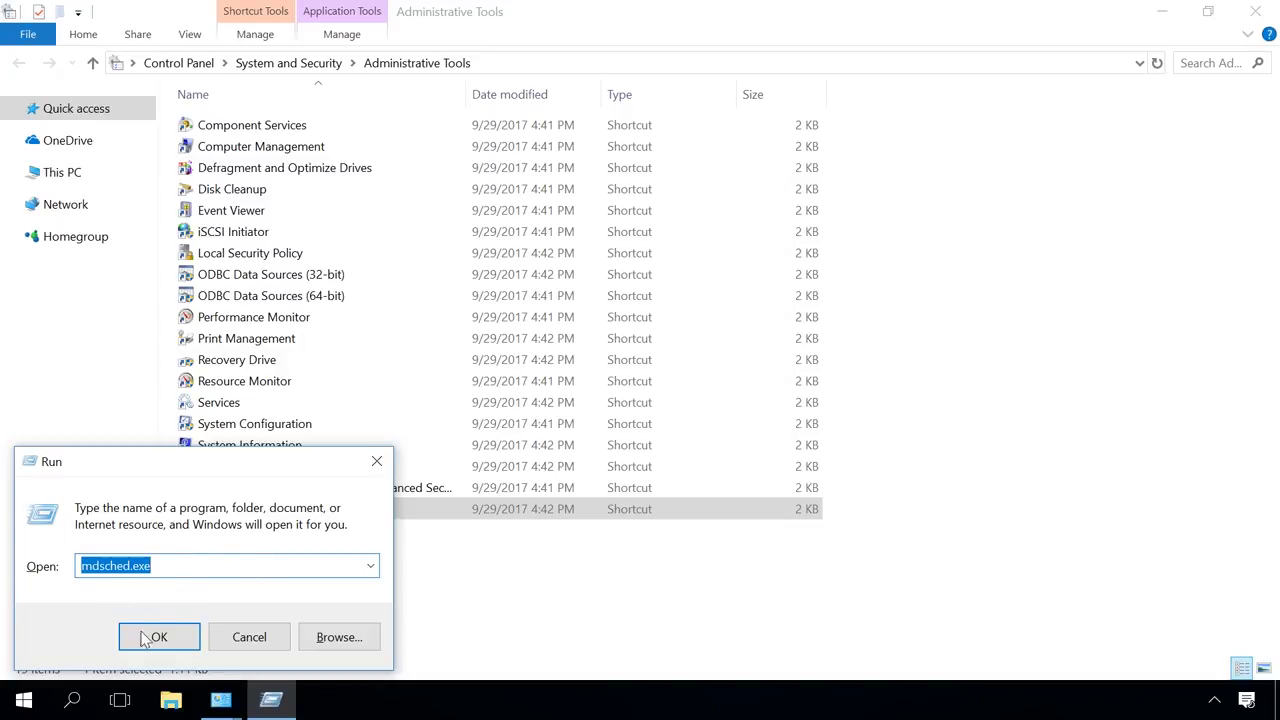
click(158, 636)
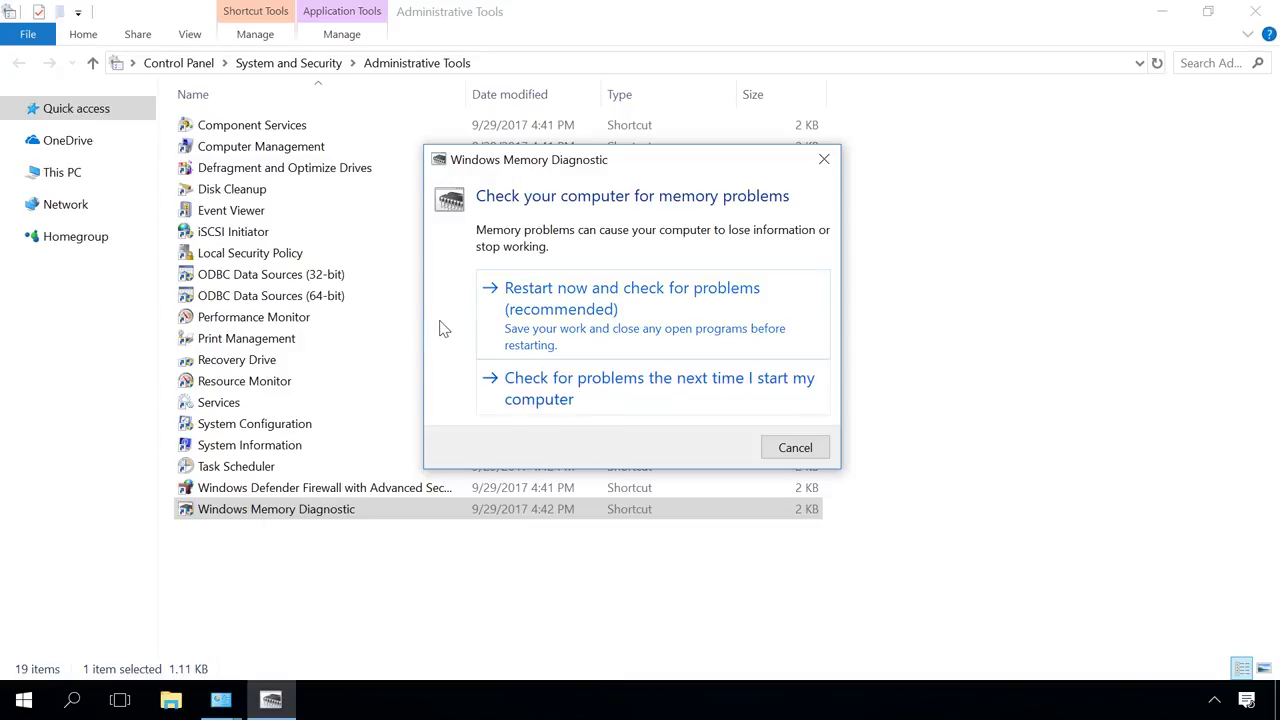
Choose 'Restart now and check for problems (recommended)'.
click(580, 310)
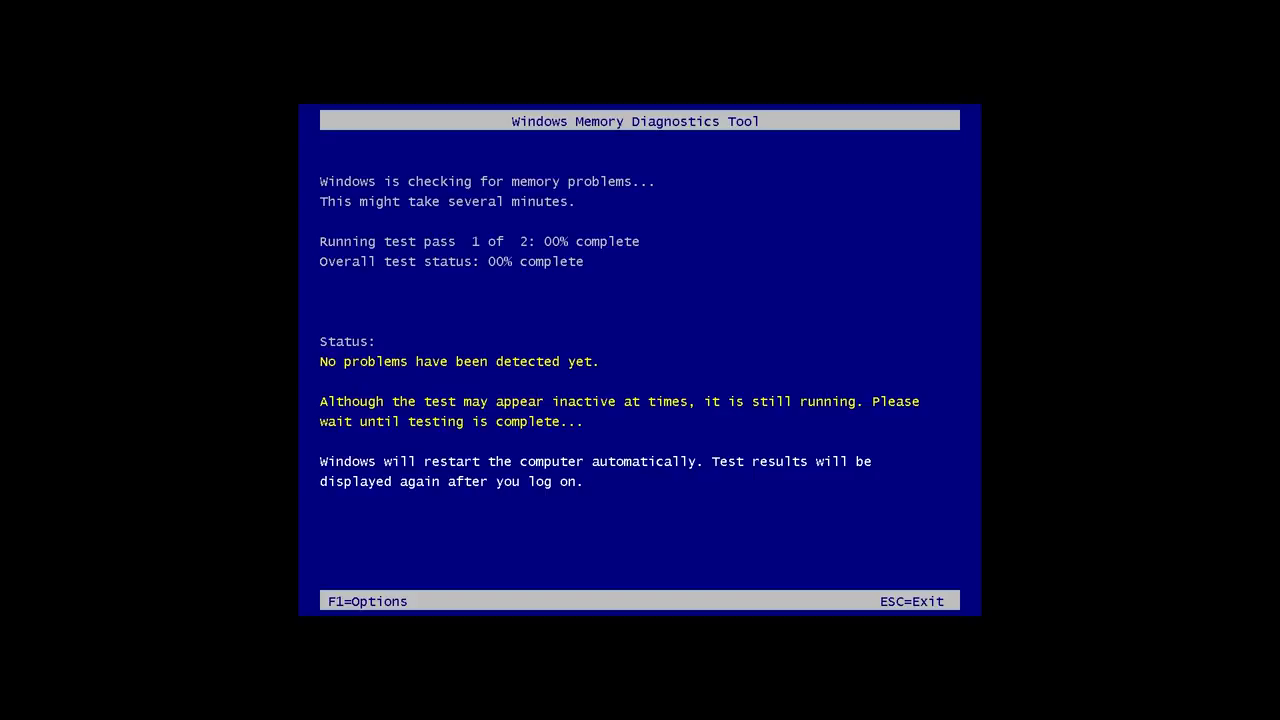
Set the test mix to Extended with Default cache, apply, then exit to restart Windows.
key(F1)
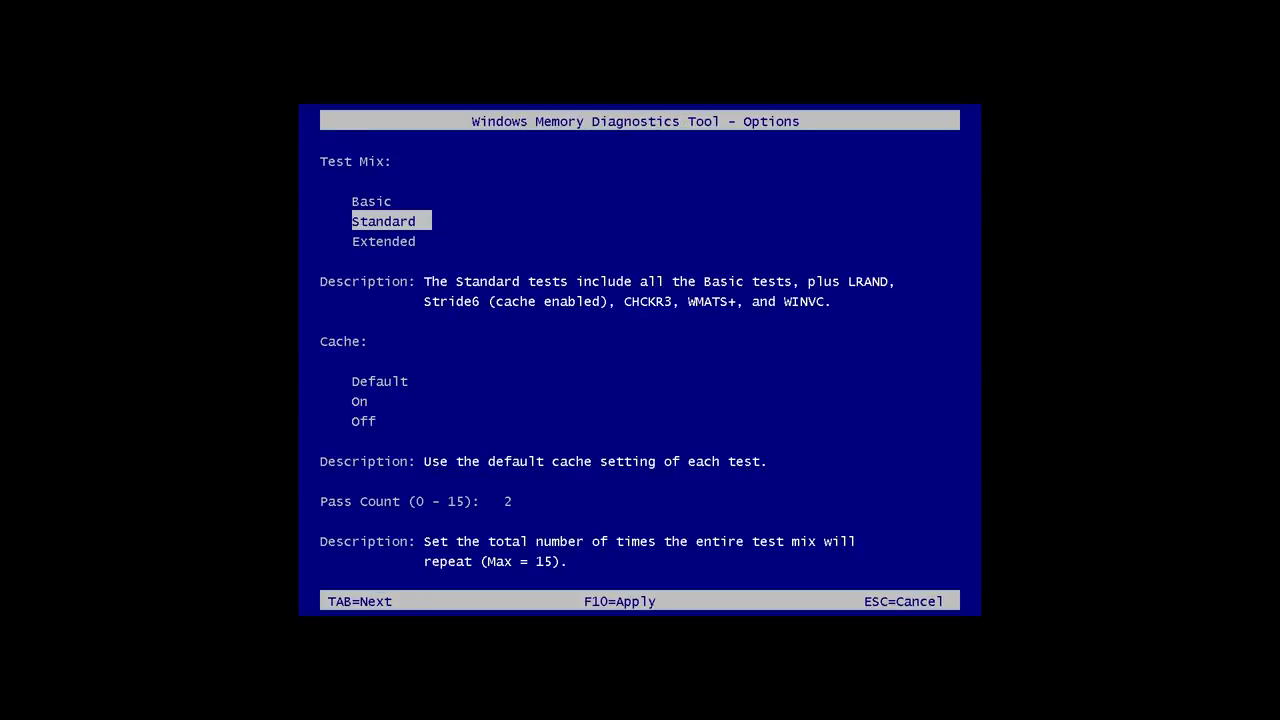
key(Up)
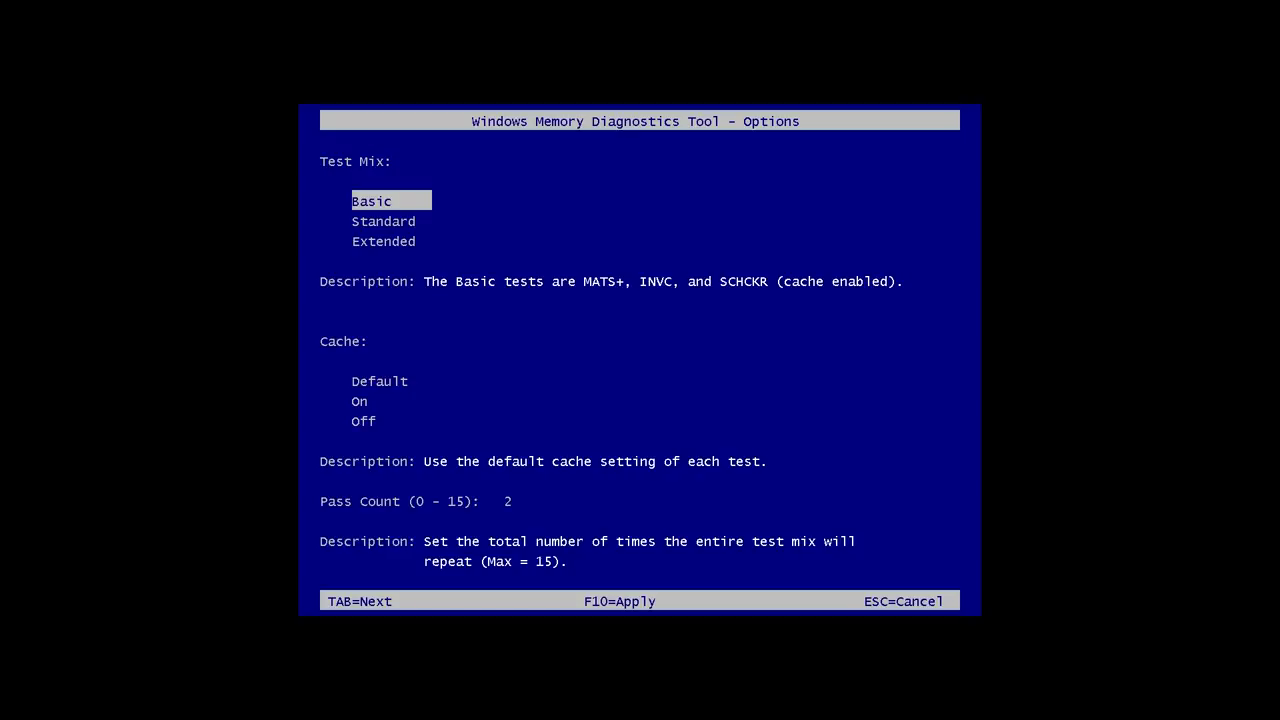
key(Down)
key(Down)
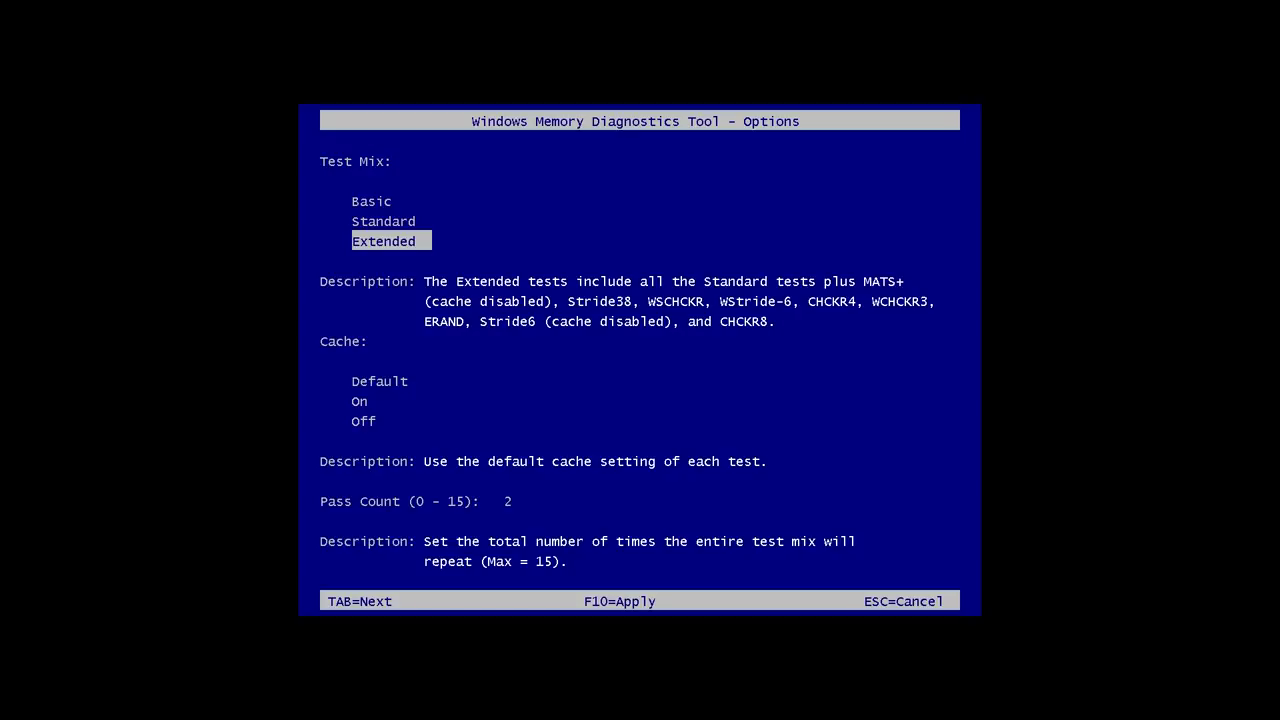
key(Tab)
key(Down)
key(Down)
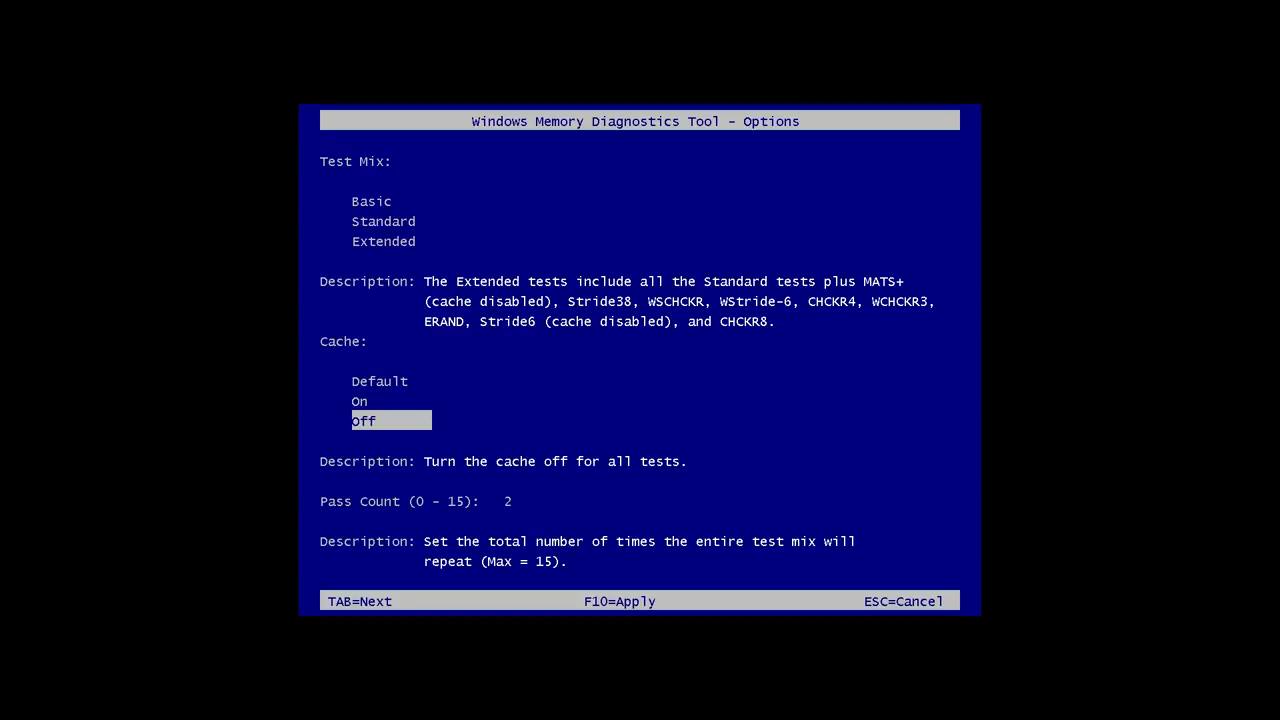
key(Up)
key(Up)
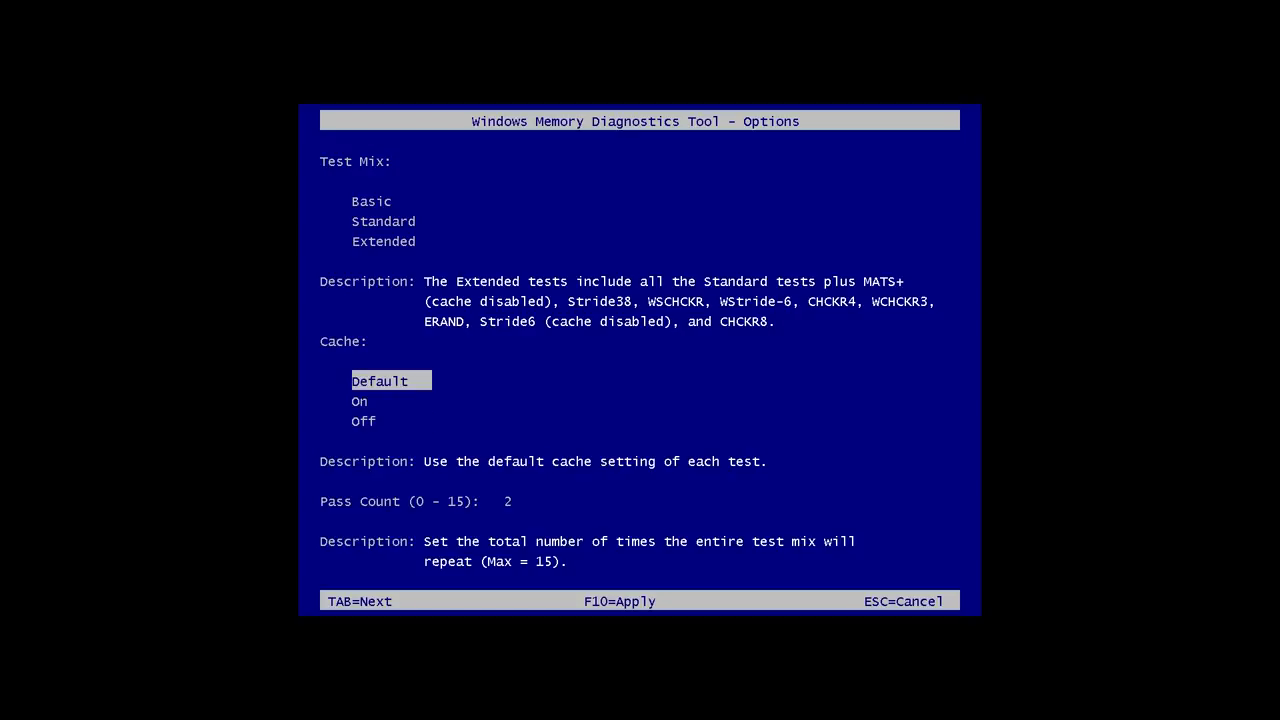
key(F10)
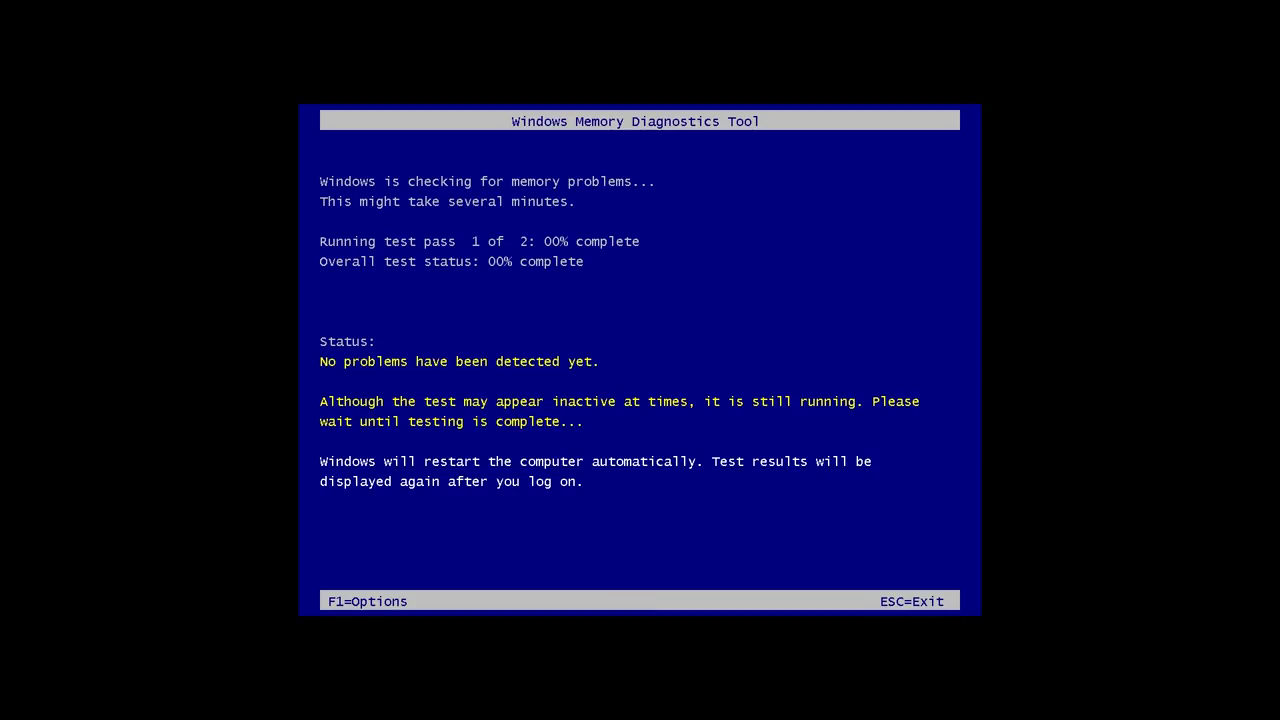
key(Escape)
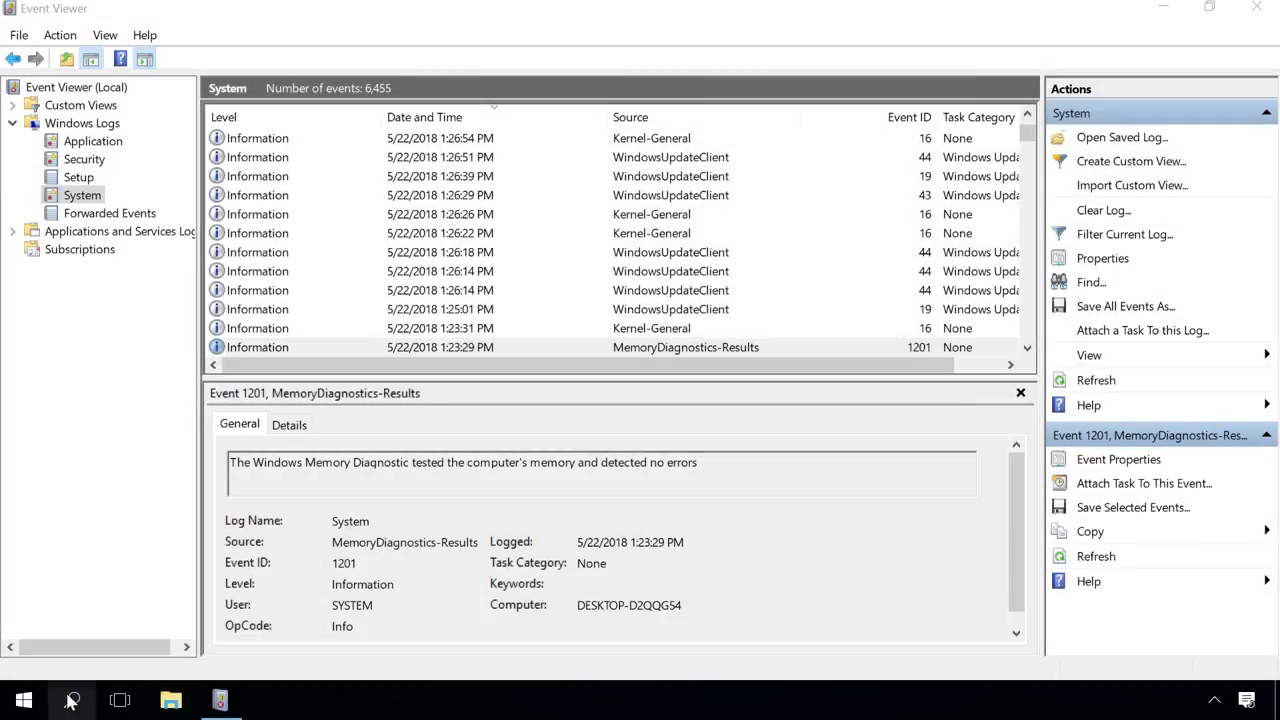
Open MemoryDiagnostics-Results event 1201 in Event Viewer's System log and read its no-errors result.
right_click(24, 700)
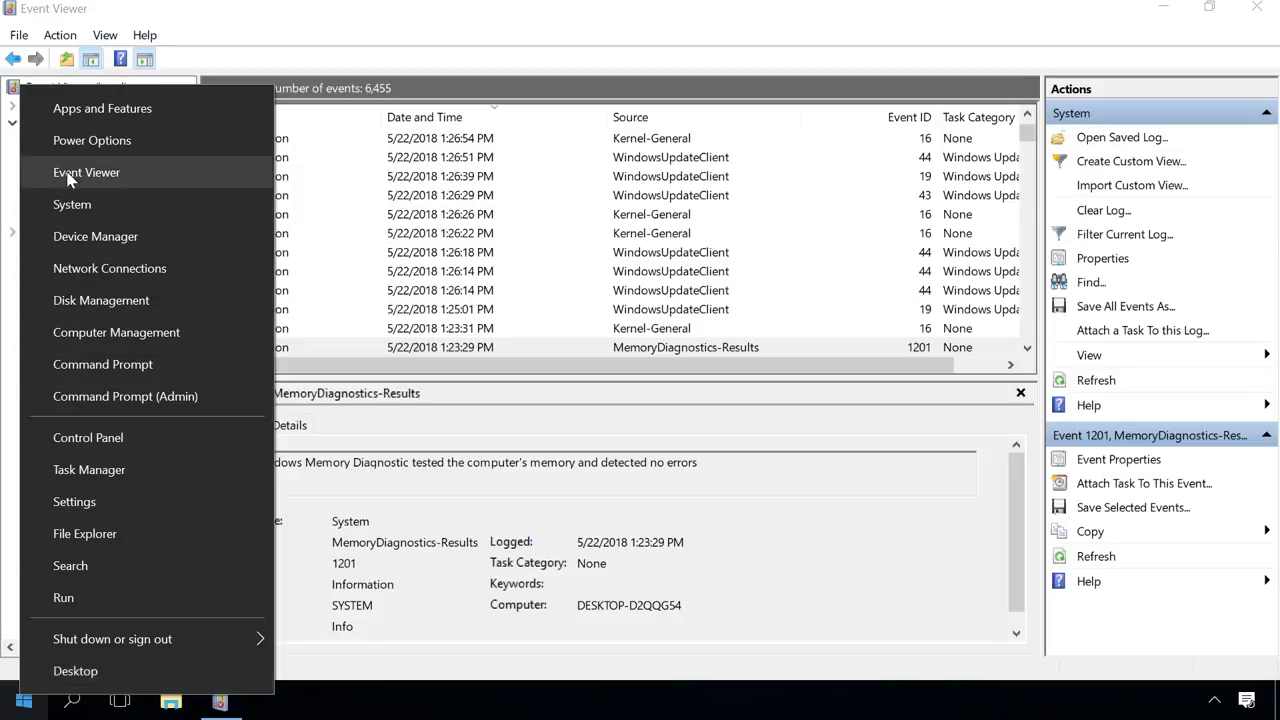
click(306, 31)
scroll(565, 245, down, 1)
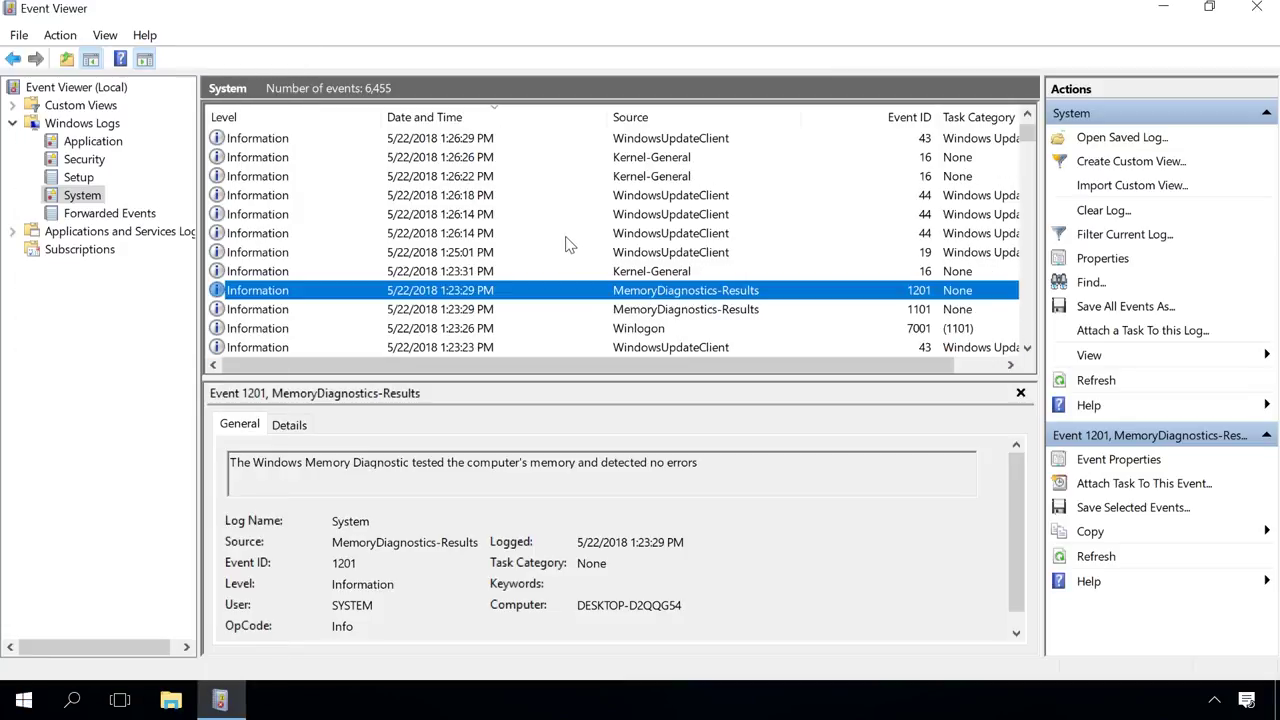
double_click(654, 292)
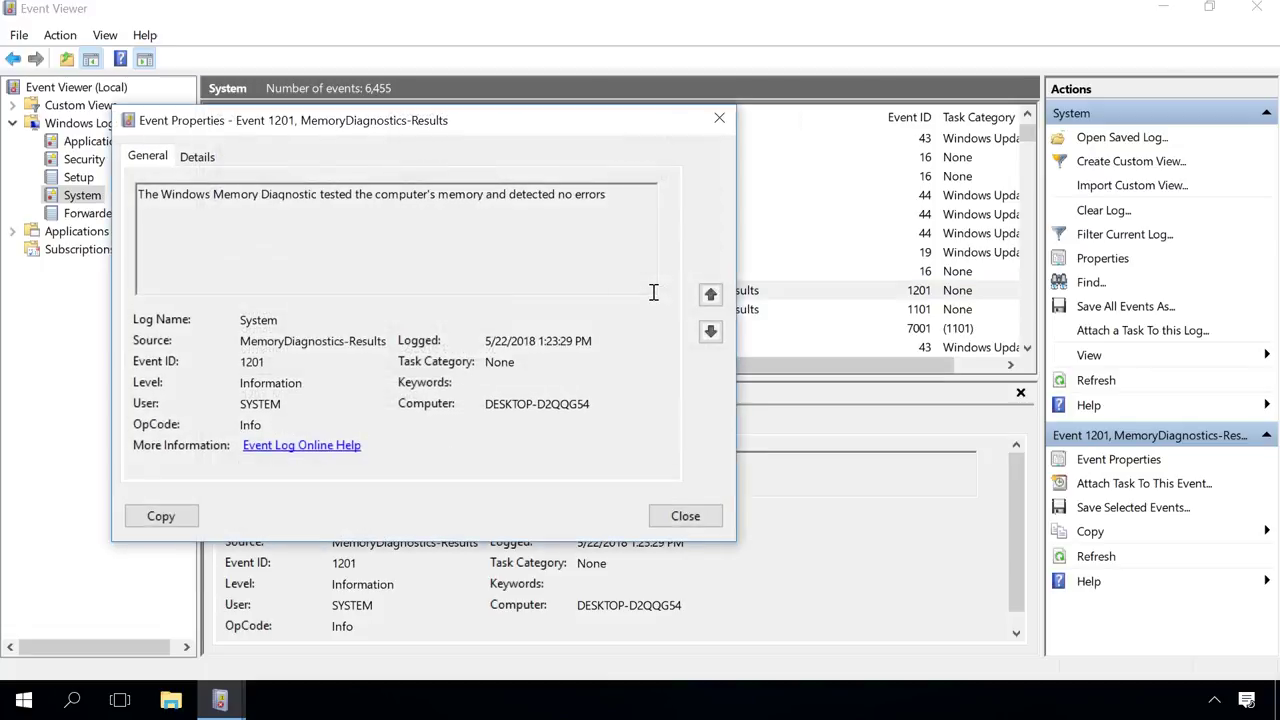
mouse_move(637, 204)
mouse_down()
mouse_move(260, 198)
mouse_move(199, 210)
mouse_up()
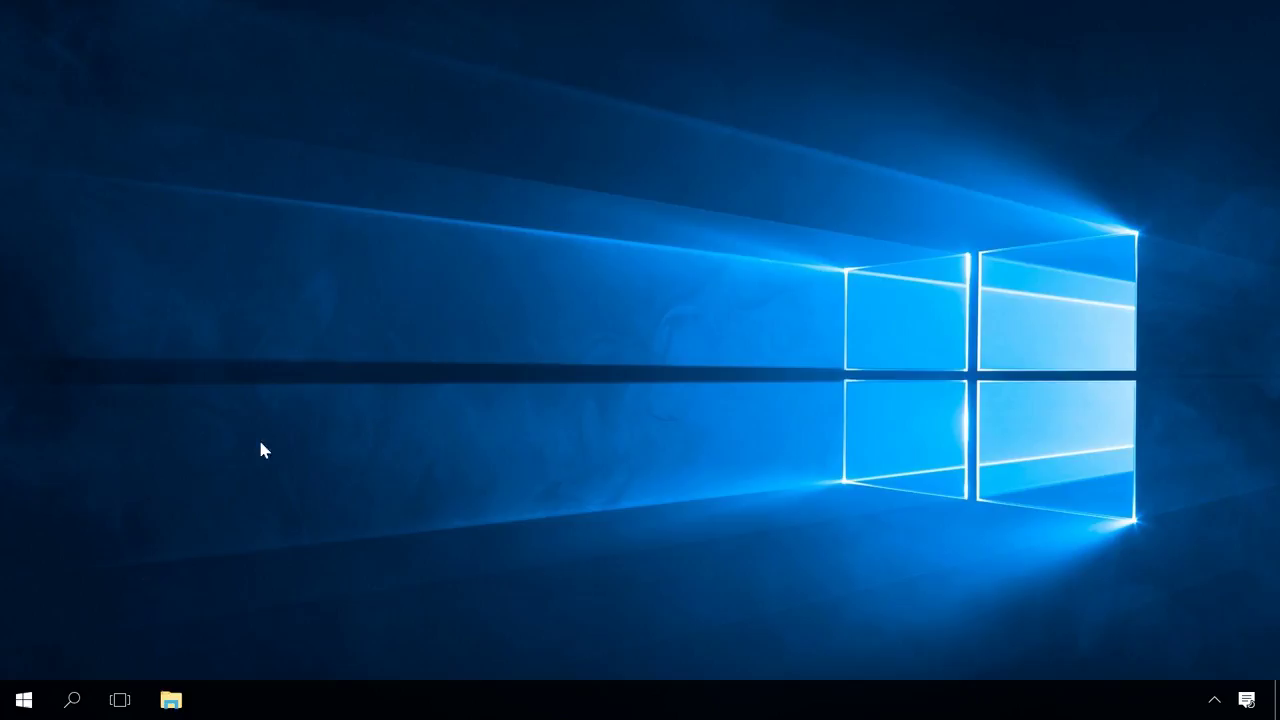
Open Task Manager from the Win+X menu, maximize it, and show the Startup apps list.
right_click(22, 700)
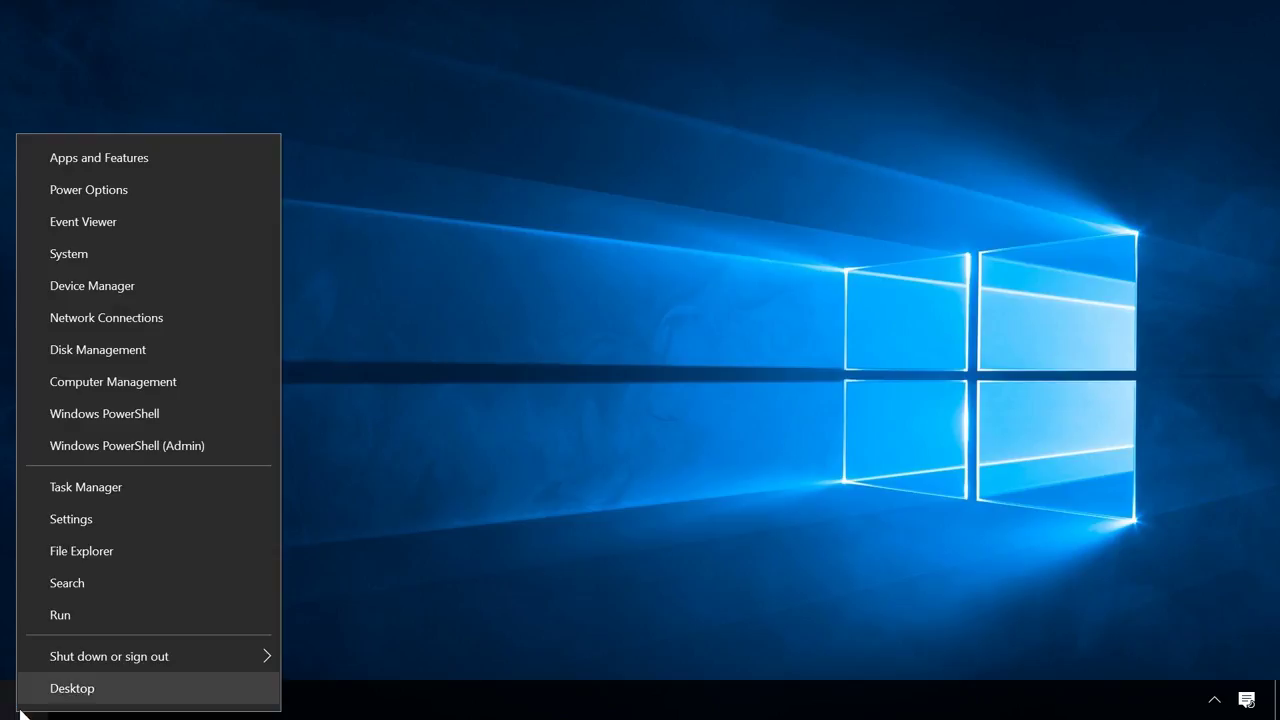
click(113, 495)
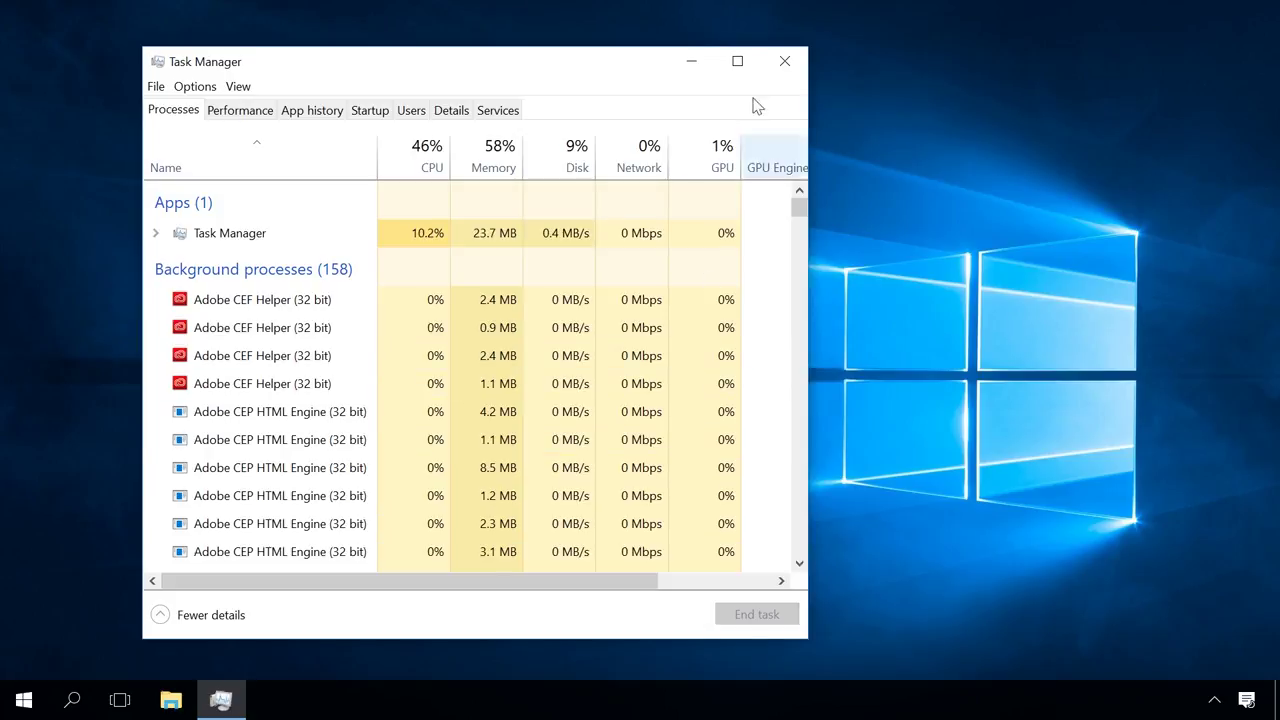
click(740, 68)
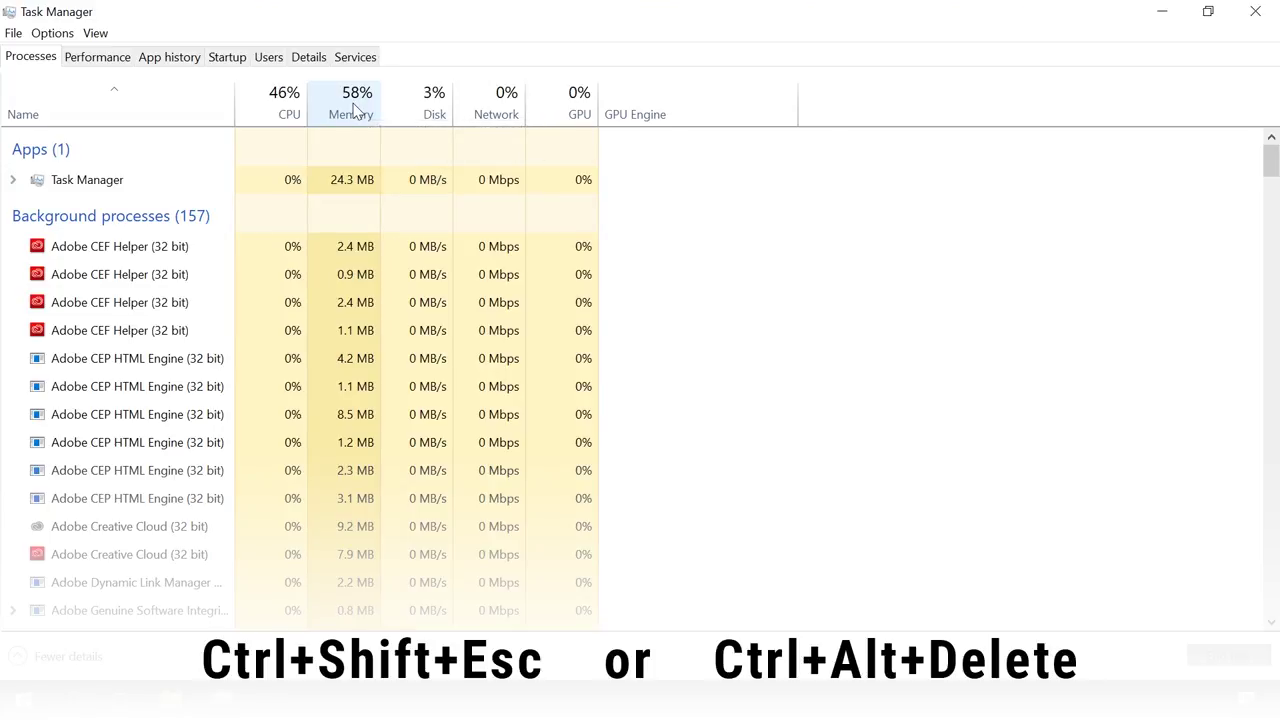
click(230, 60)
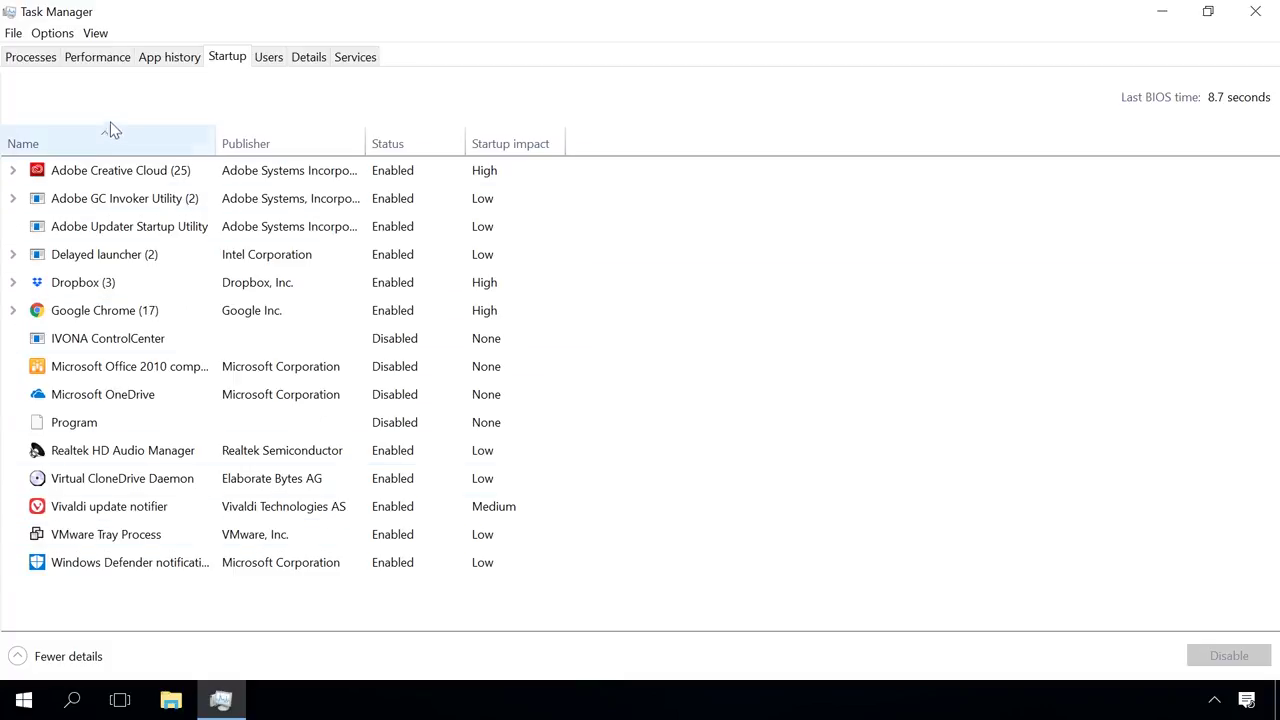
End the Adobe Photoshop CC 2015.5 process from Task Manager's Processes list.
click(28, 60)
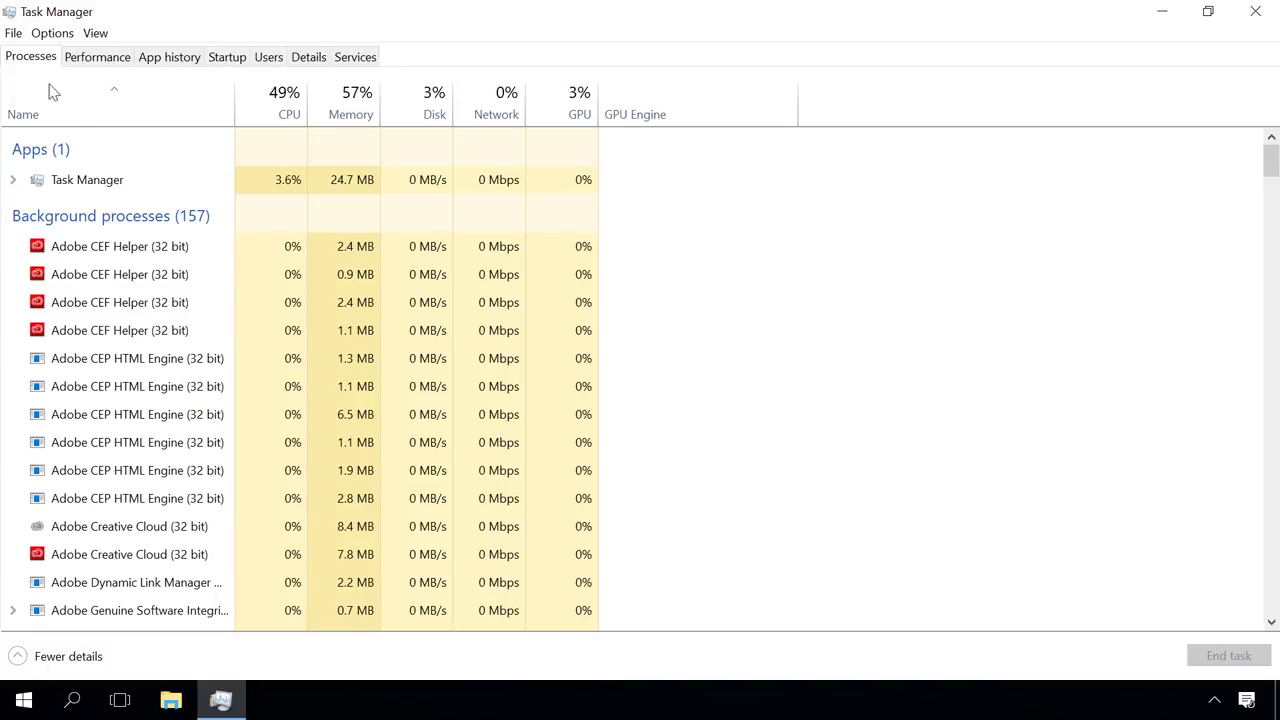
scroll(712, 230, down, 2)
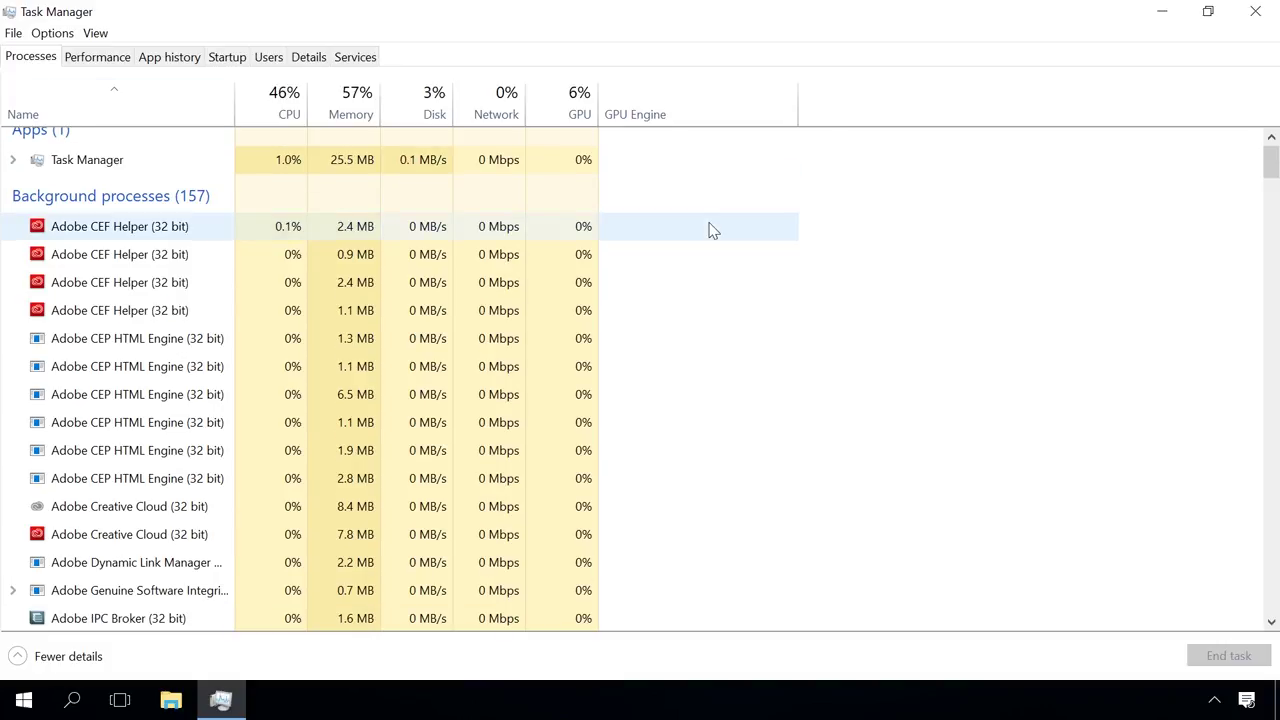
scroll(712, 230, down, 1)
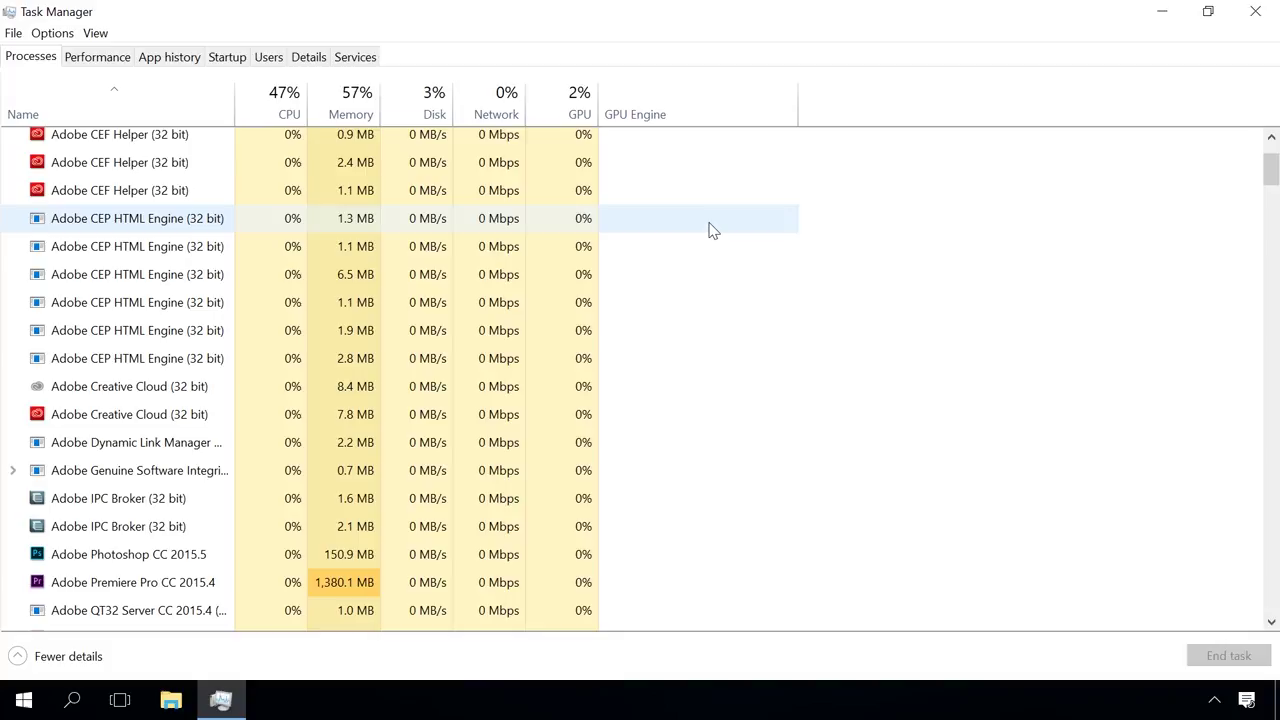
scroll(712, 230, down, 1)
scroll(712, 230, down, 1)
scroll(712, 230, down, 1)
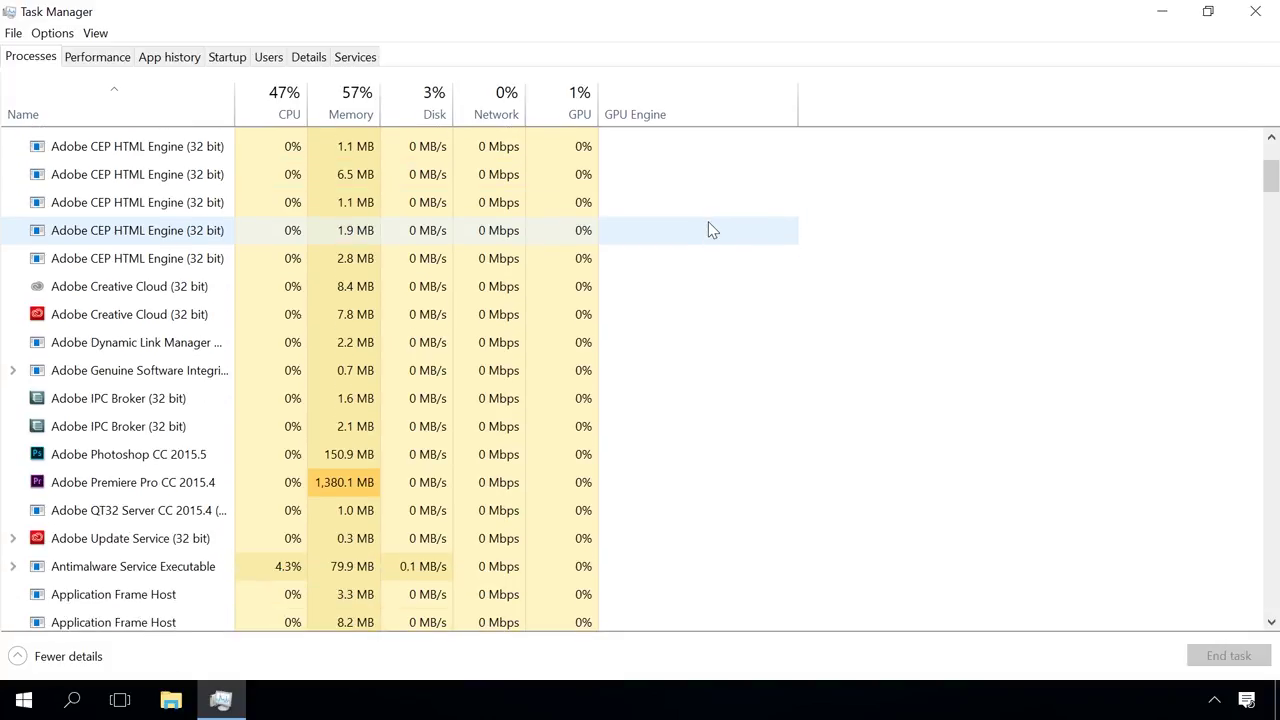
scroll(710, 230, down, 1)
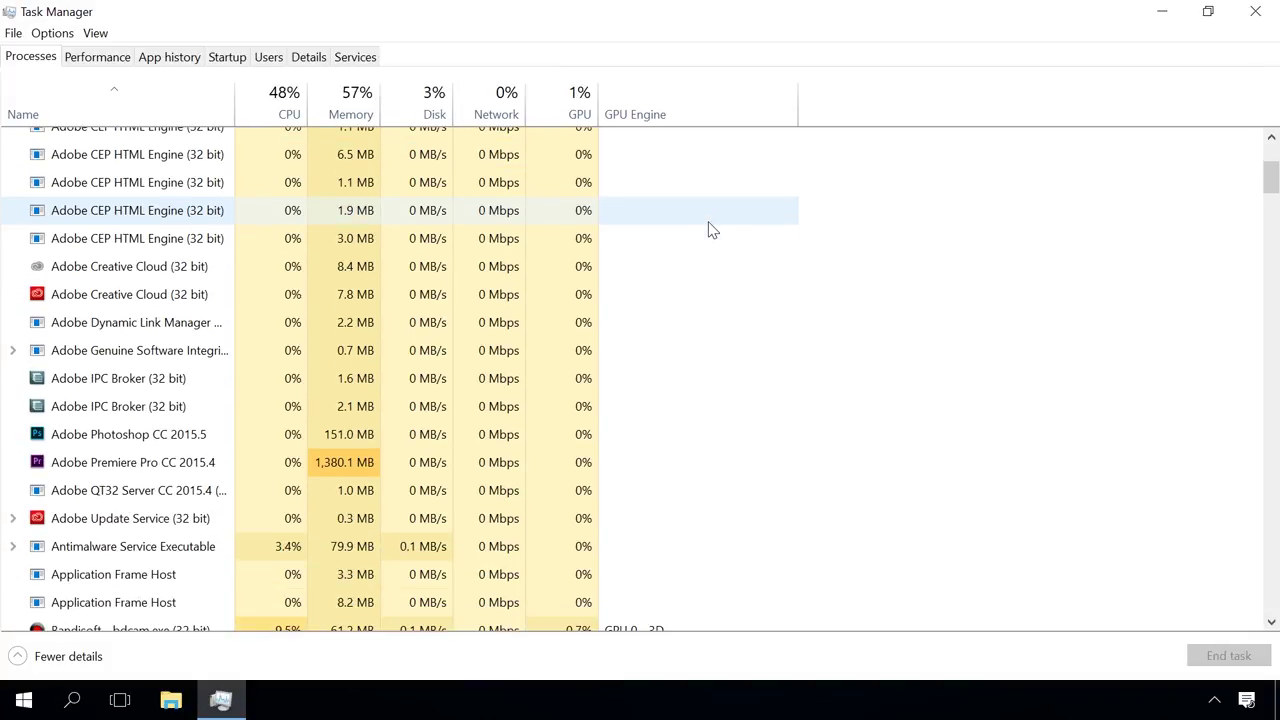
click(139, 441)
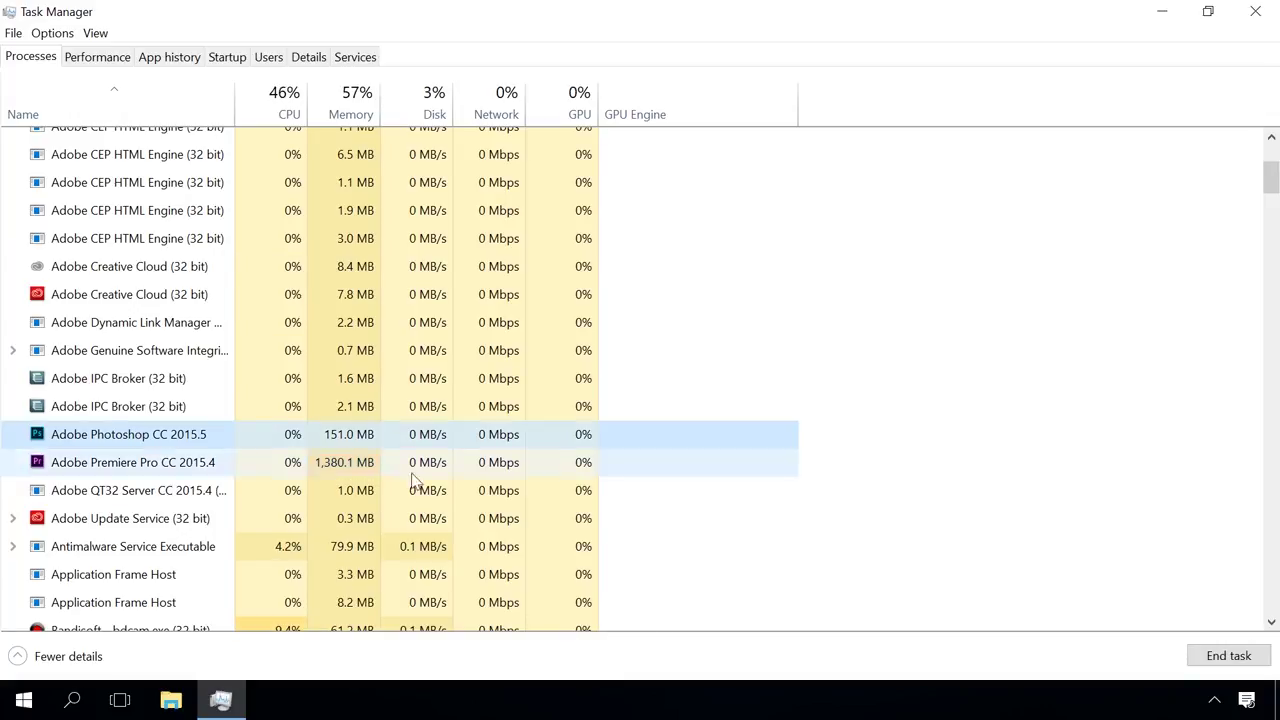
click(1216, 662)
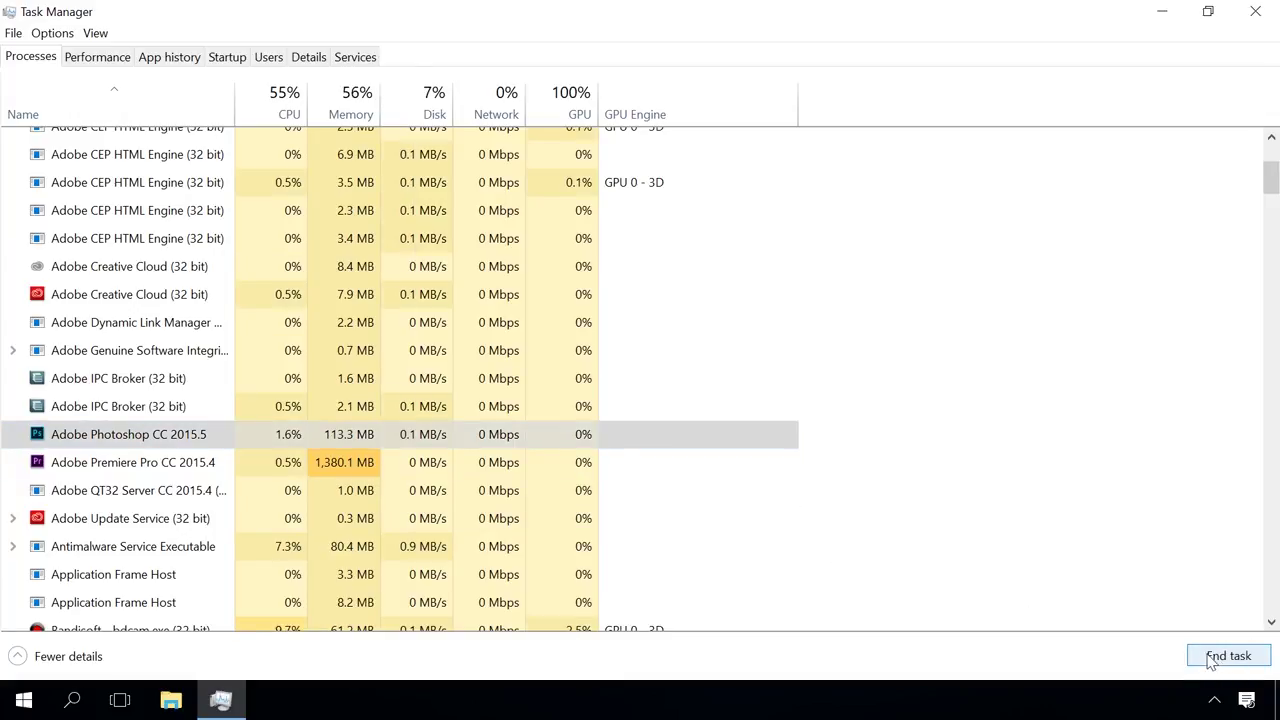
Bring up the COM Surrogate process's actions, then dismiss them without choosing any.
scroll(621, 435, down, 2)
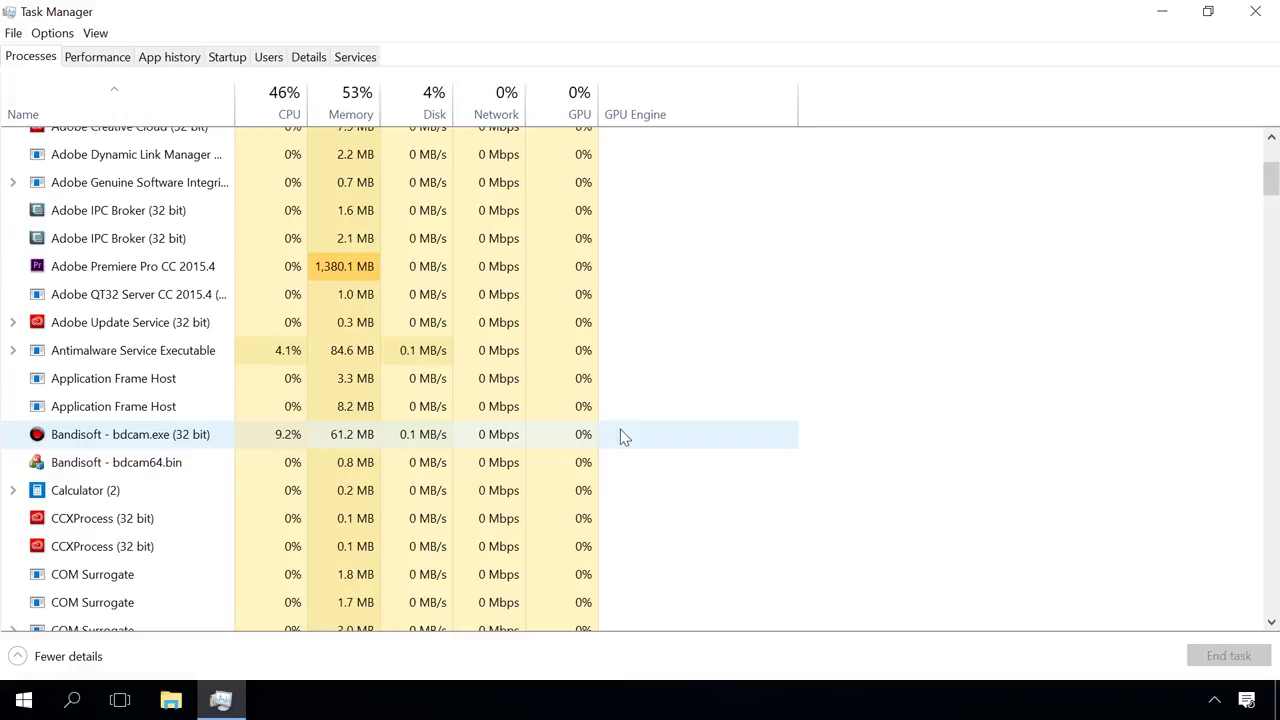
right_click(123, 581)
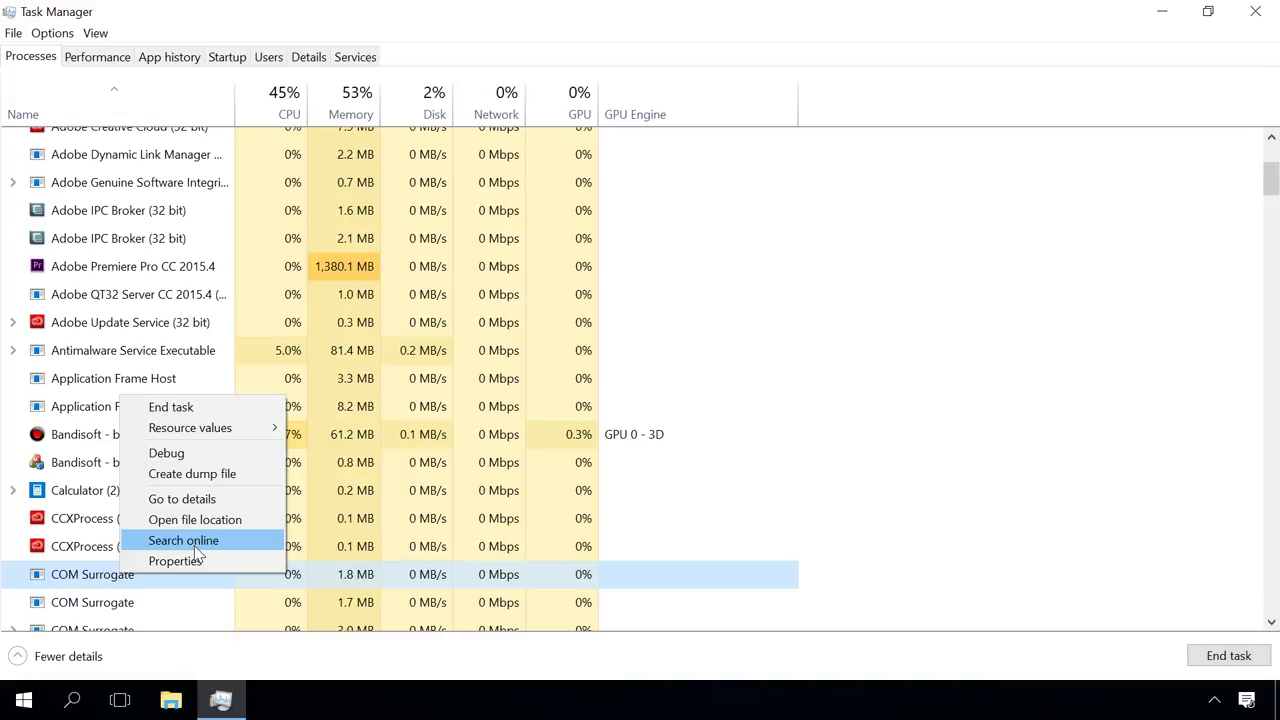
click(976, 347)
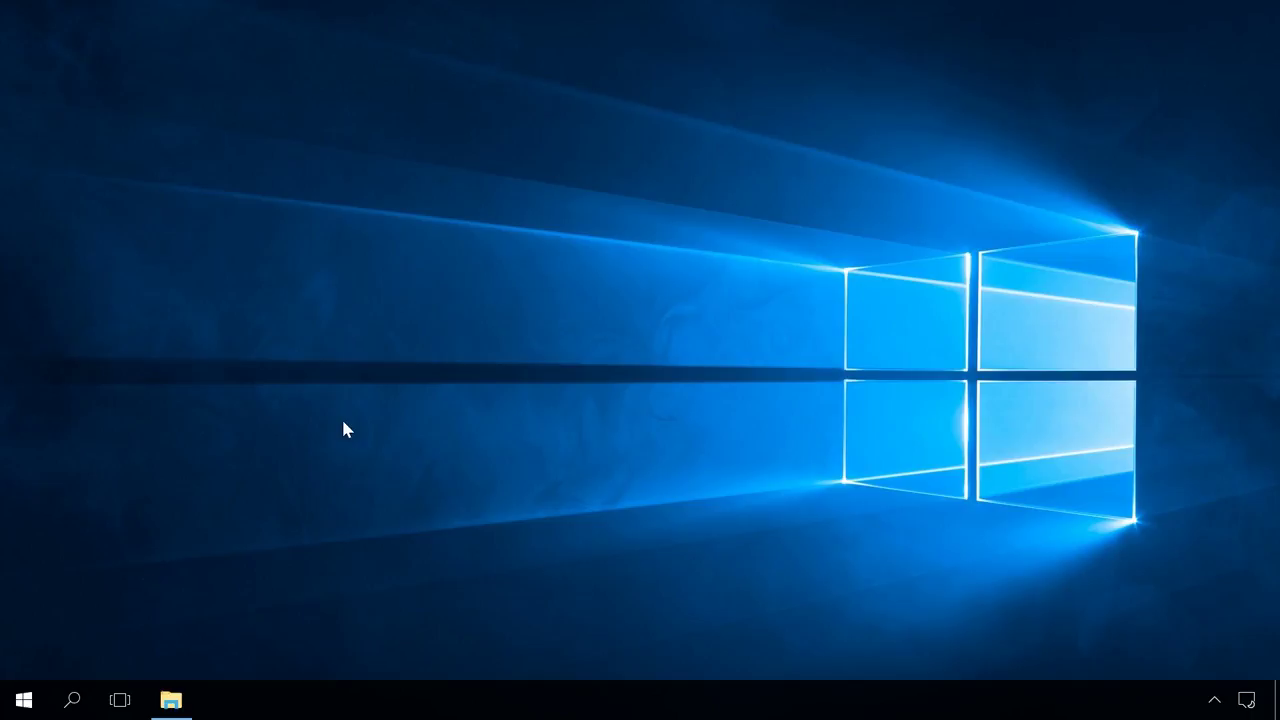
Launch memreduct.exe from its folder and run Clean memory, confirming with OK.
click(171, 702)
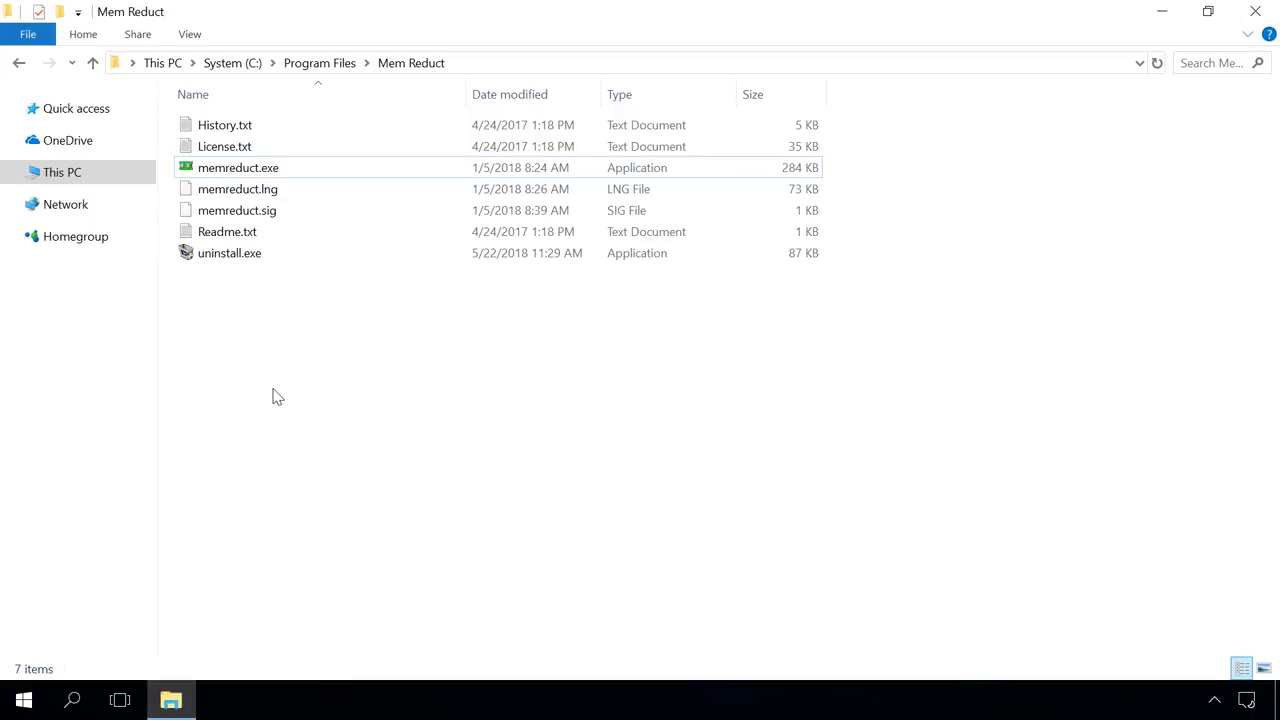
click(262, 170)
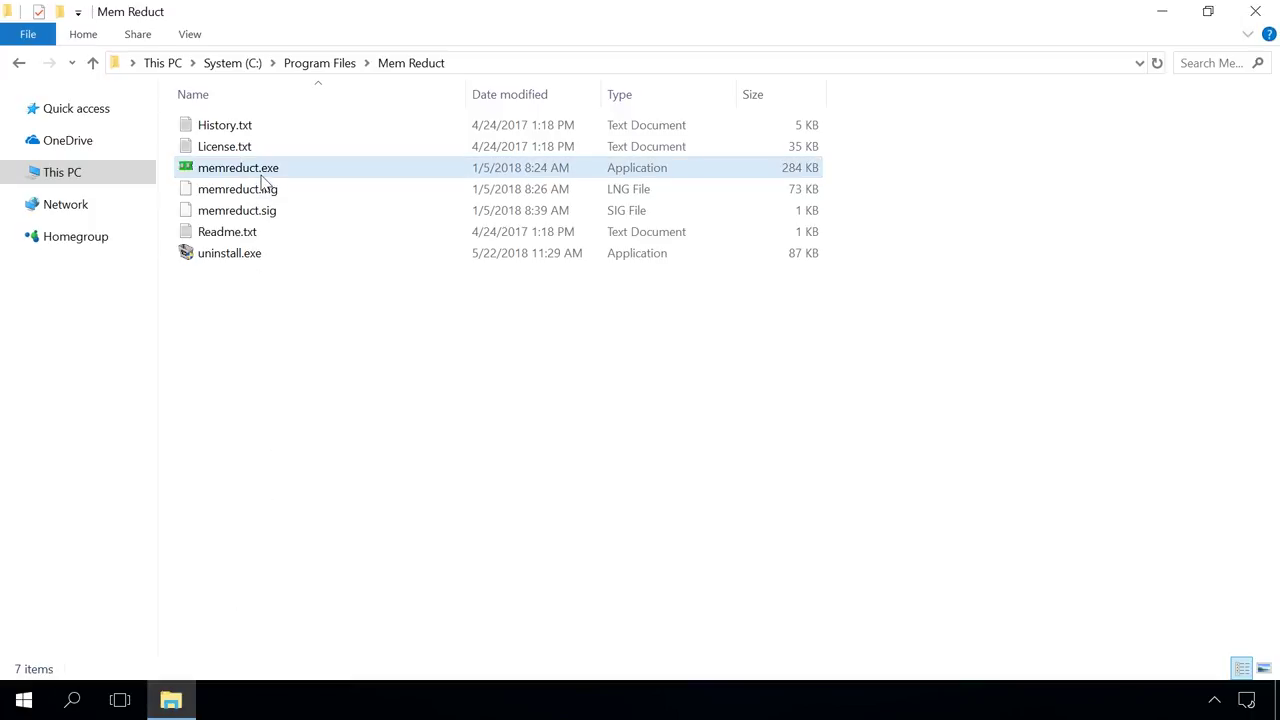
double_click(262, 178)
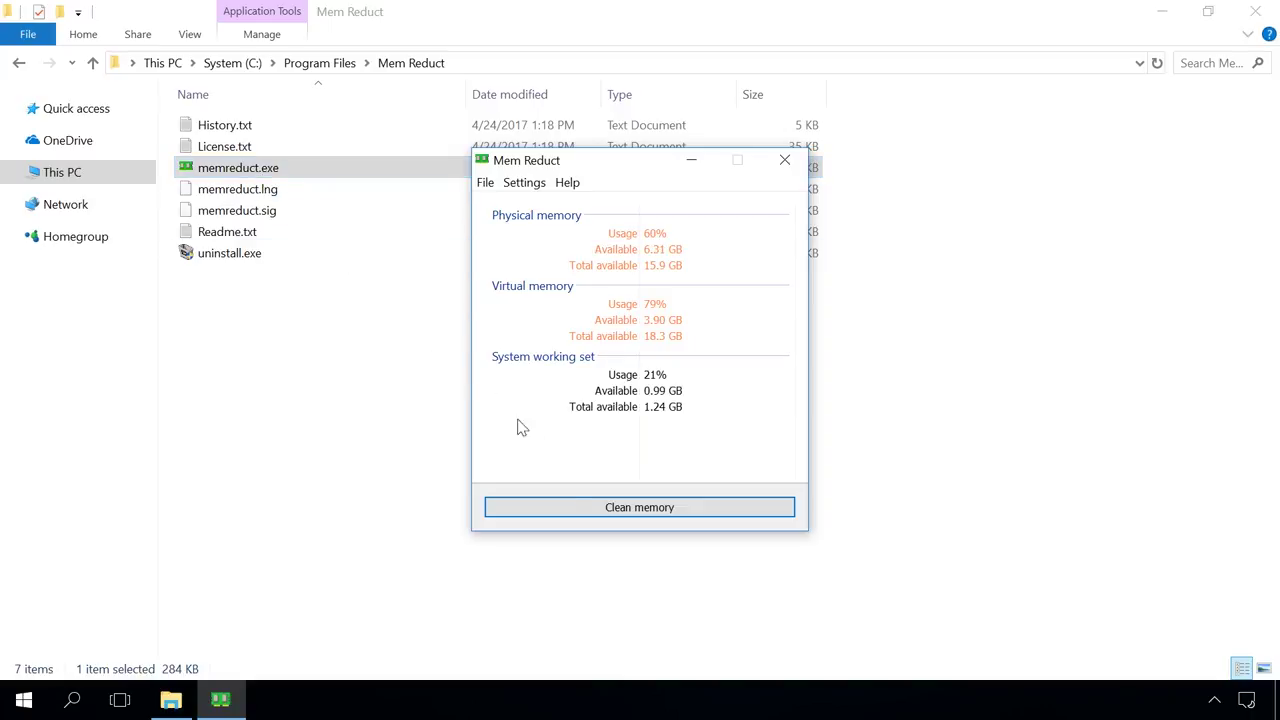
click(589, 508)
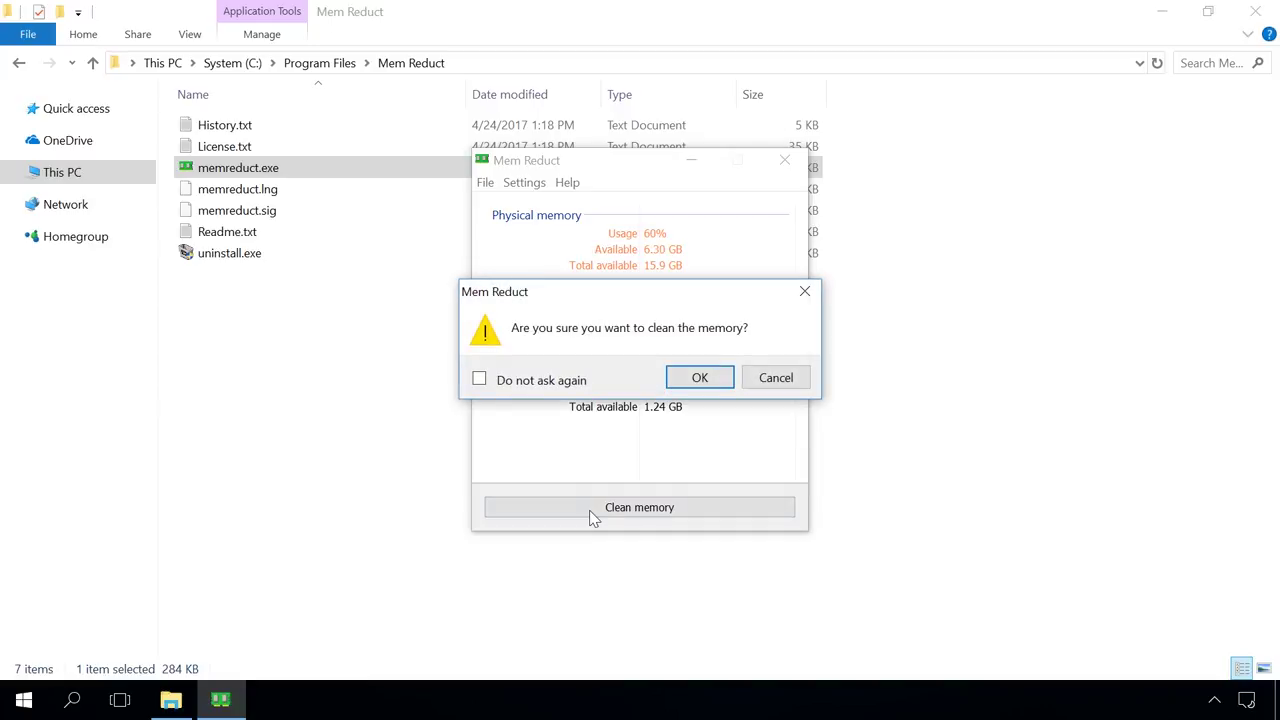
click(695, 380)
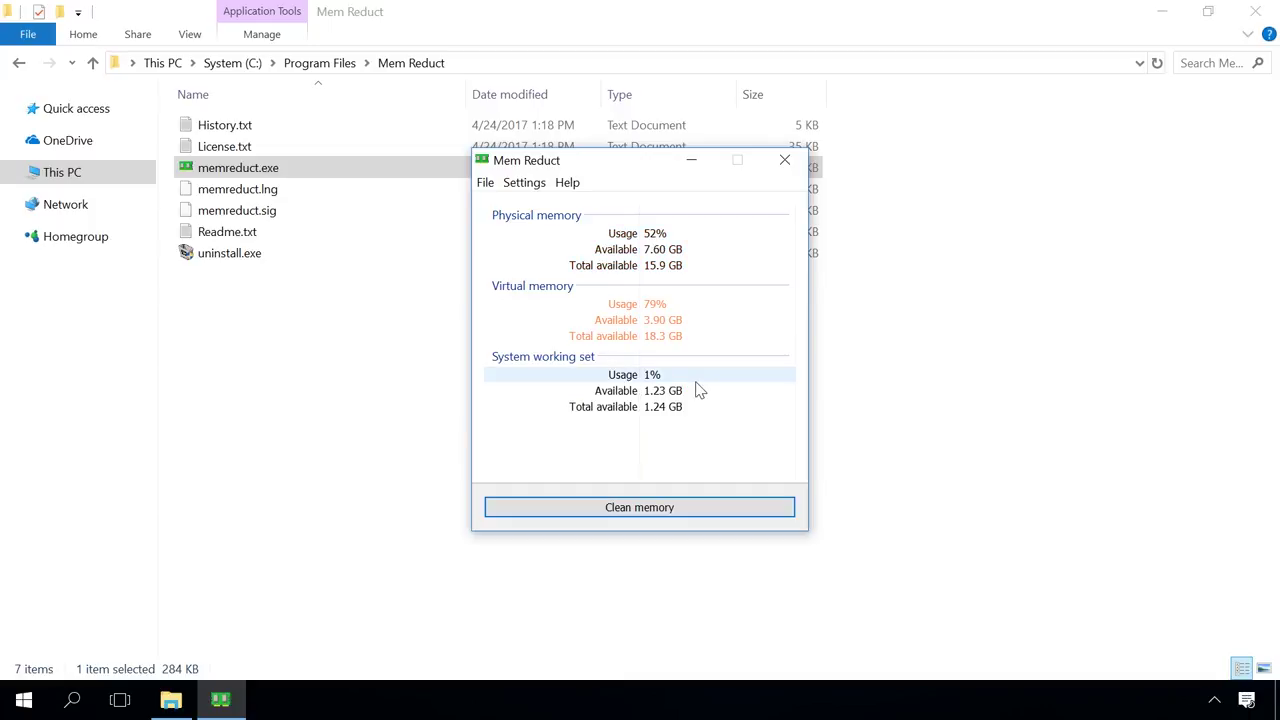
click(1246, 700)
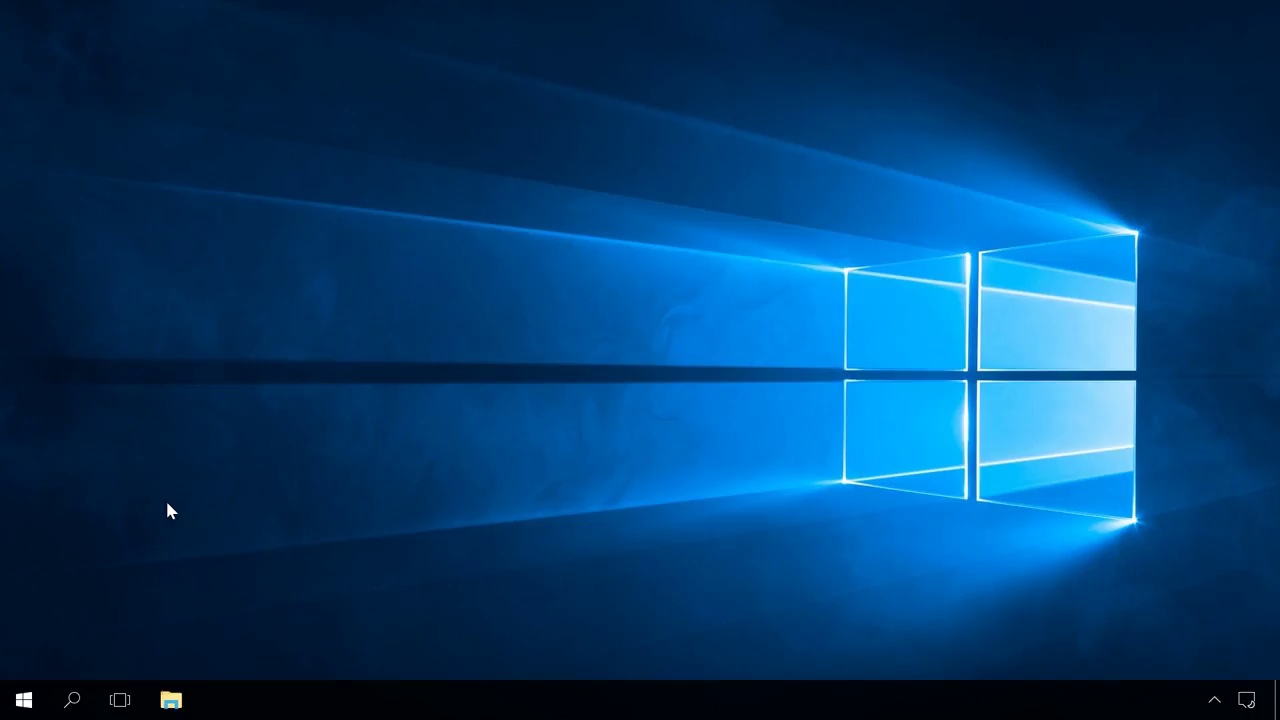
Launch System Configuration via Control Panel's Administrative Tools.
click(73, 702)
text(cont)
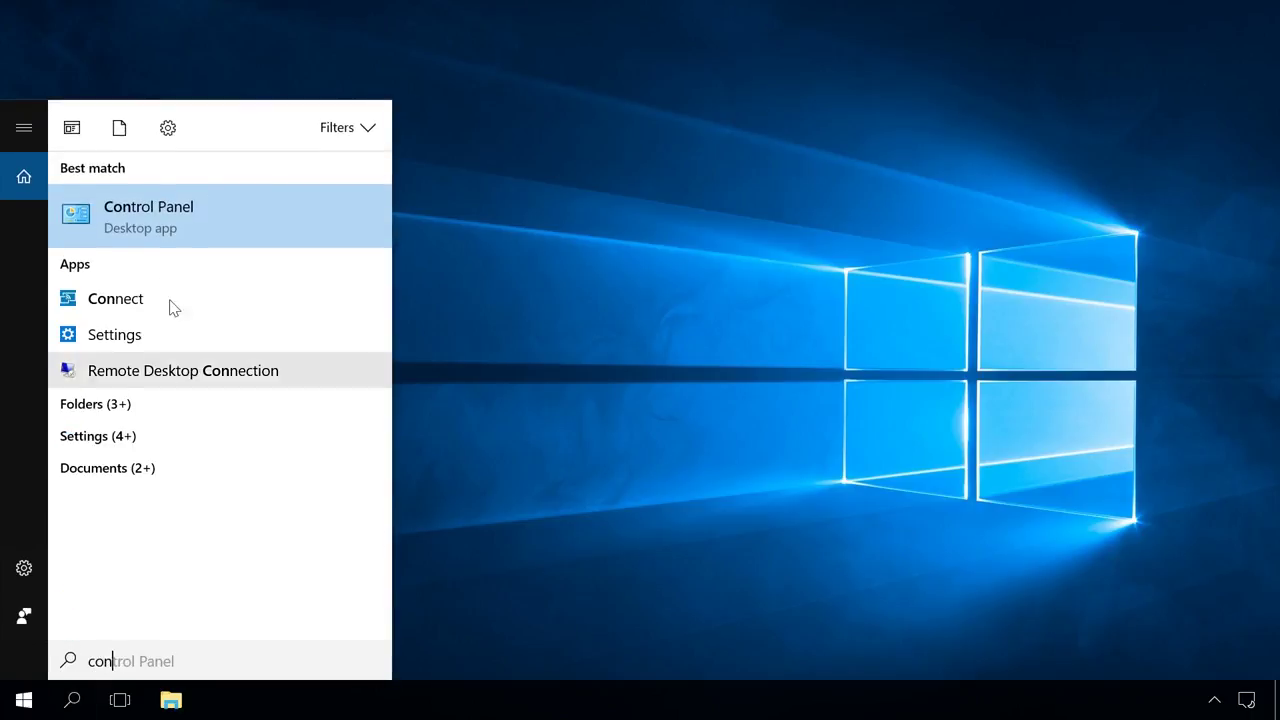
click(151, 228)
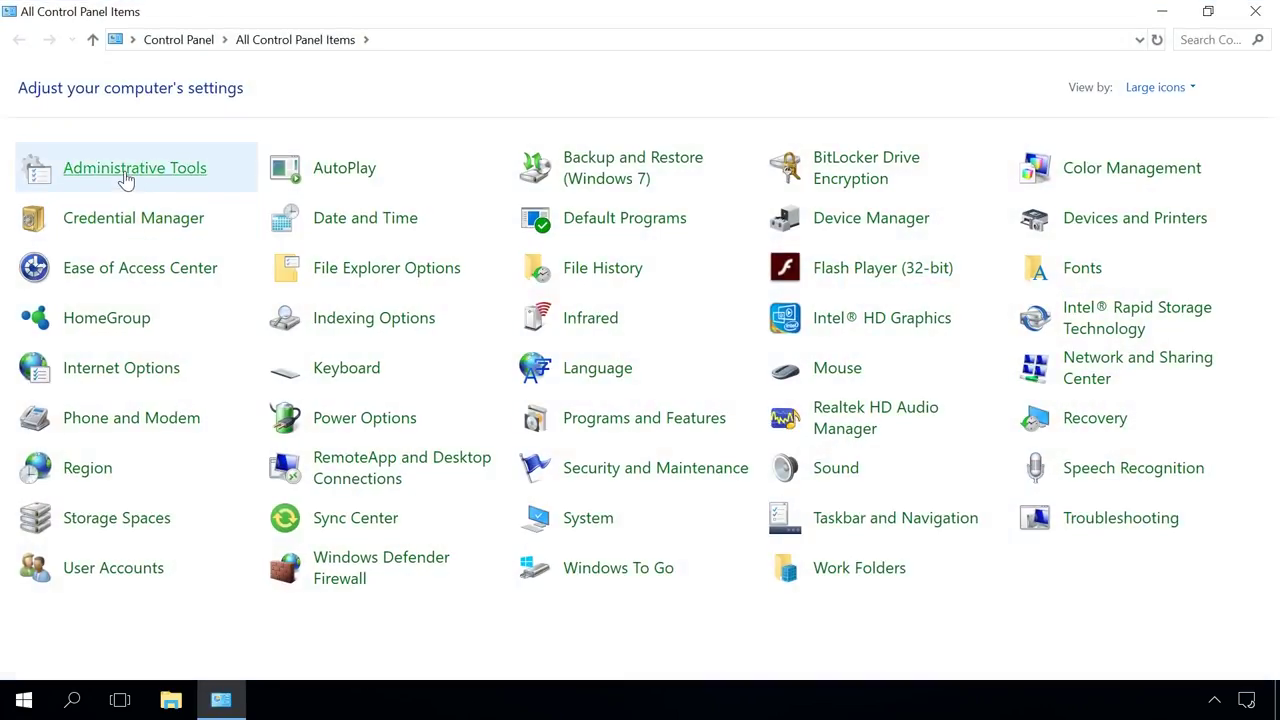
click(124, 177)
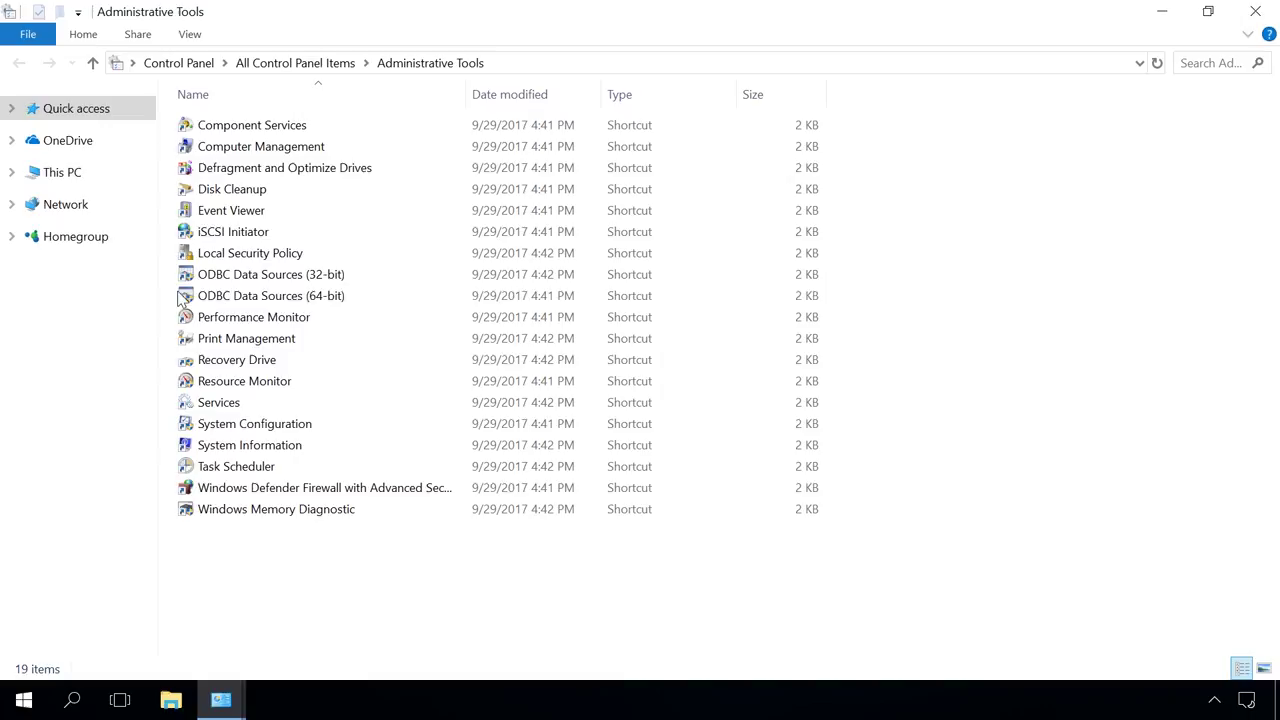
click(243, 428)
double_click(243, 428)
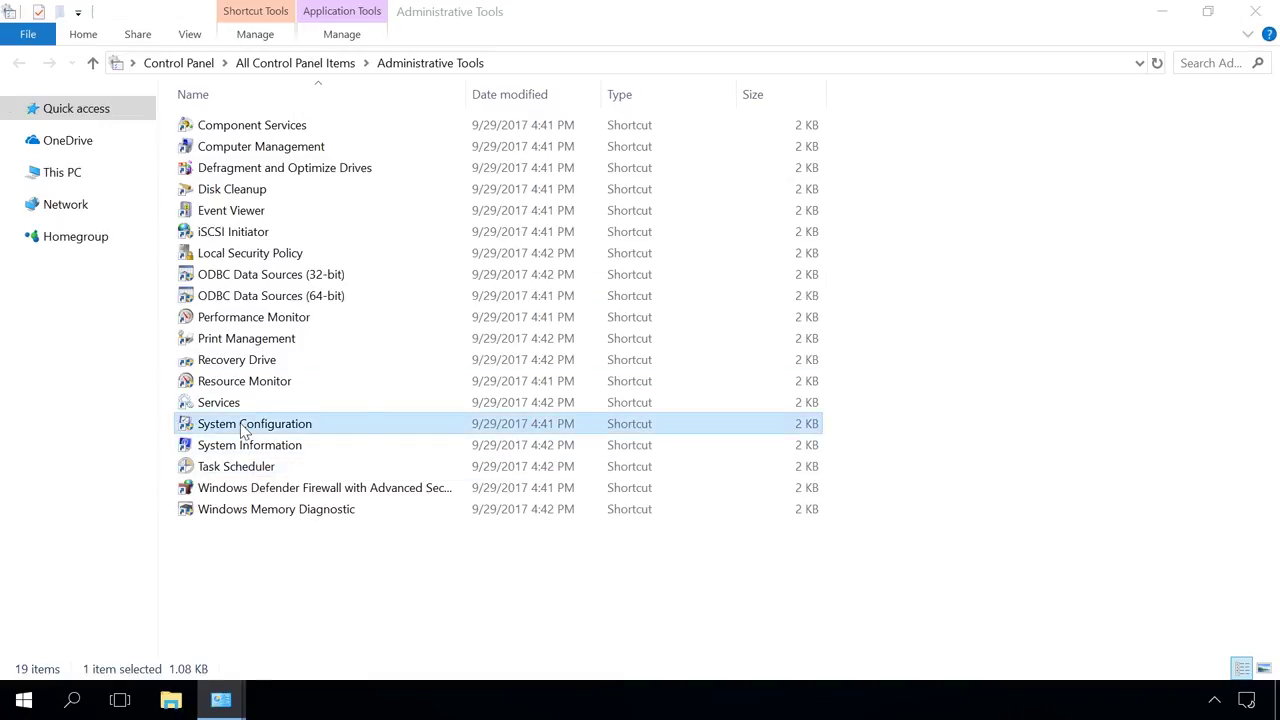
Uncheck Maximum memory in the Boot tab's advanced options, then apply and close.
click(422, 198)
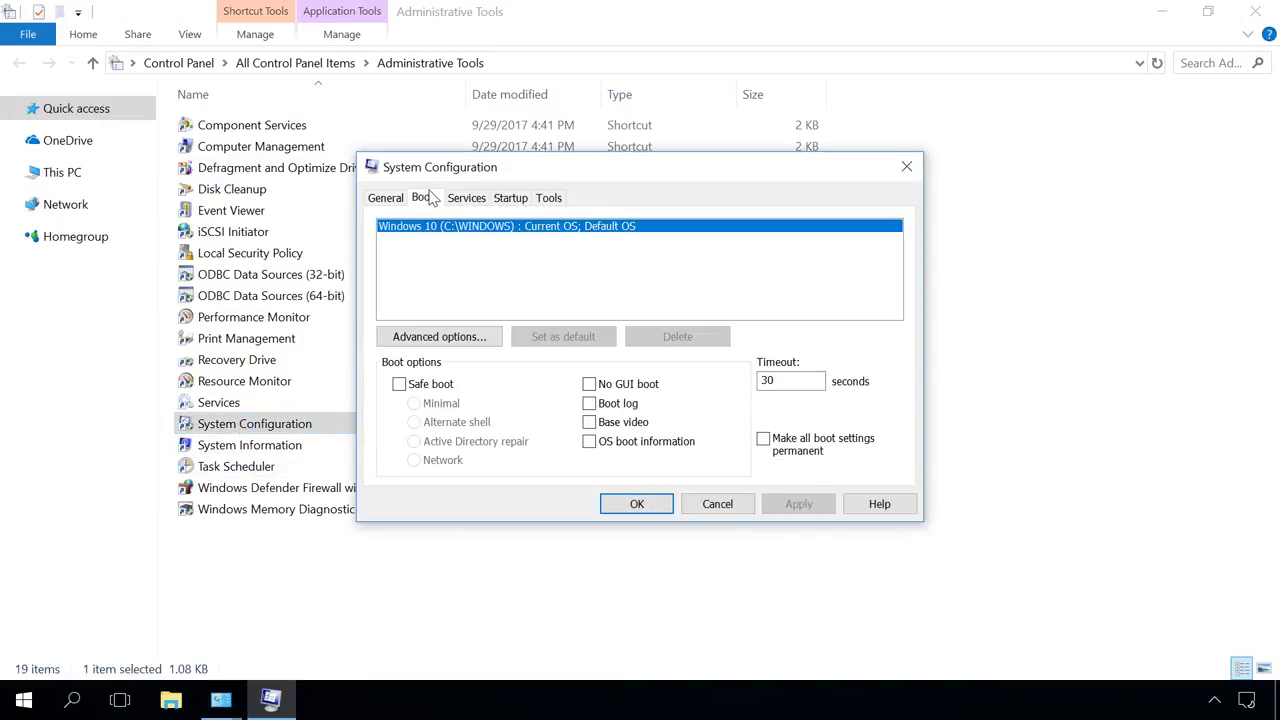
click(435, 338)
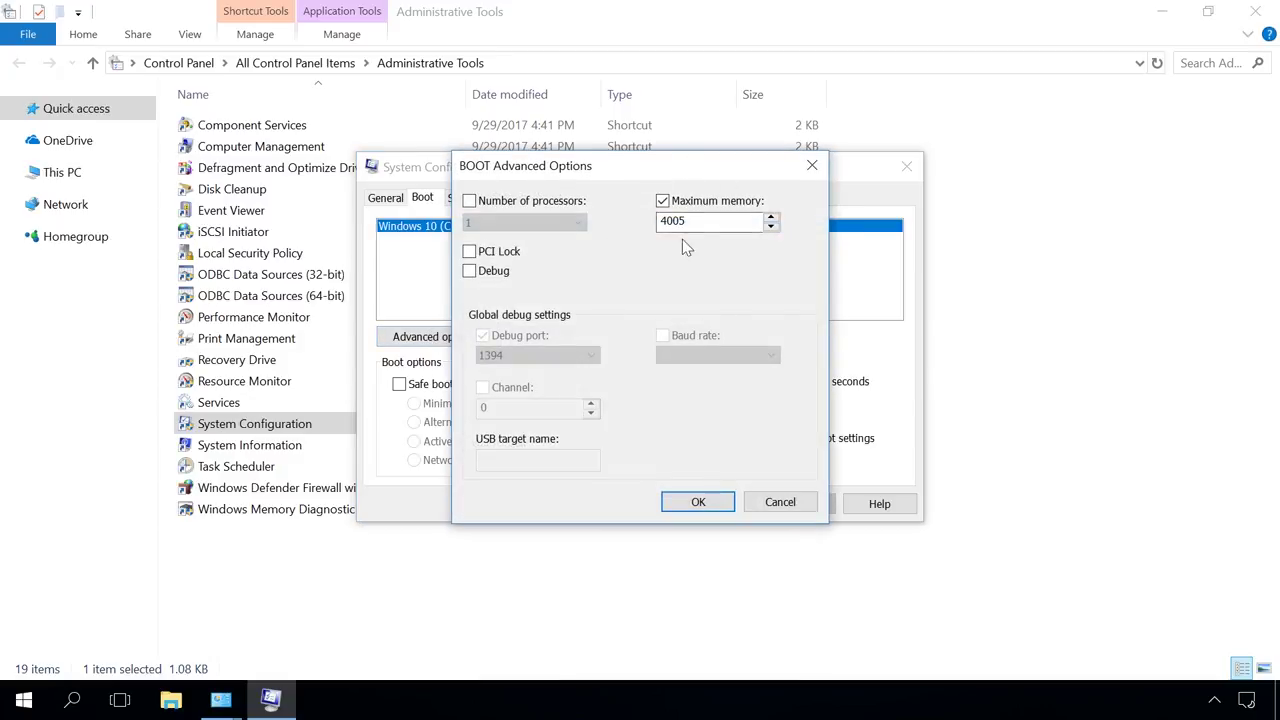
click(663, 203)
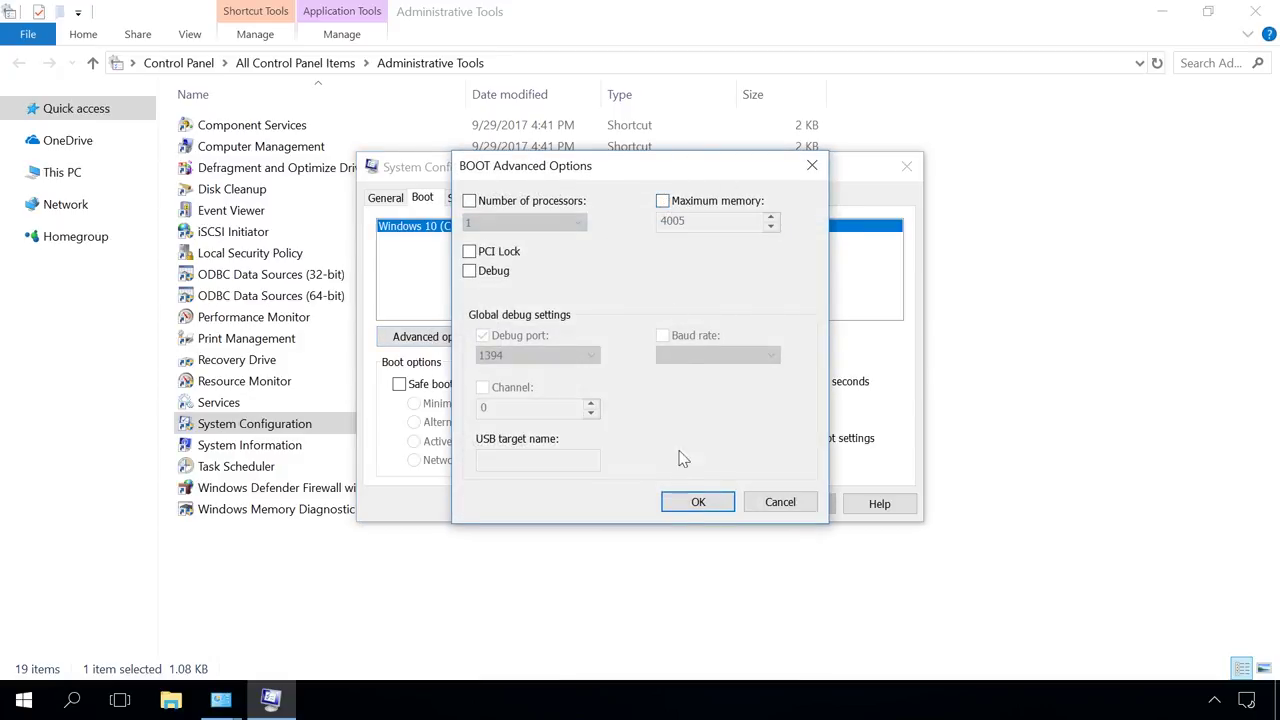
click(692, 503)
click(787, 504)
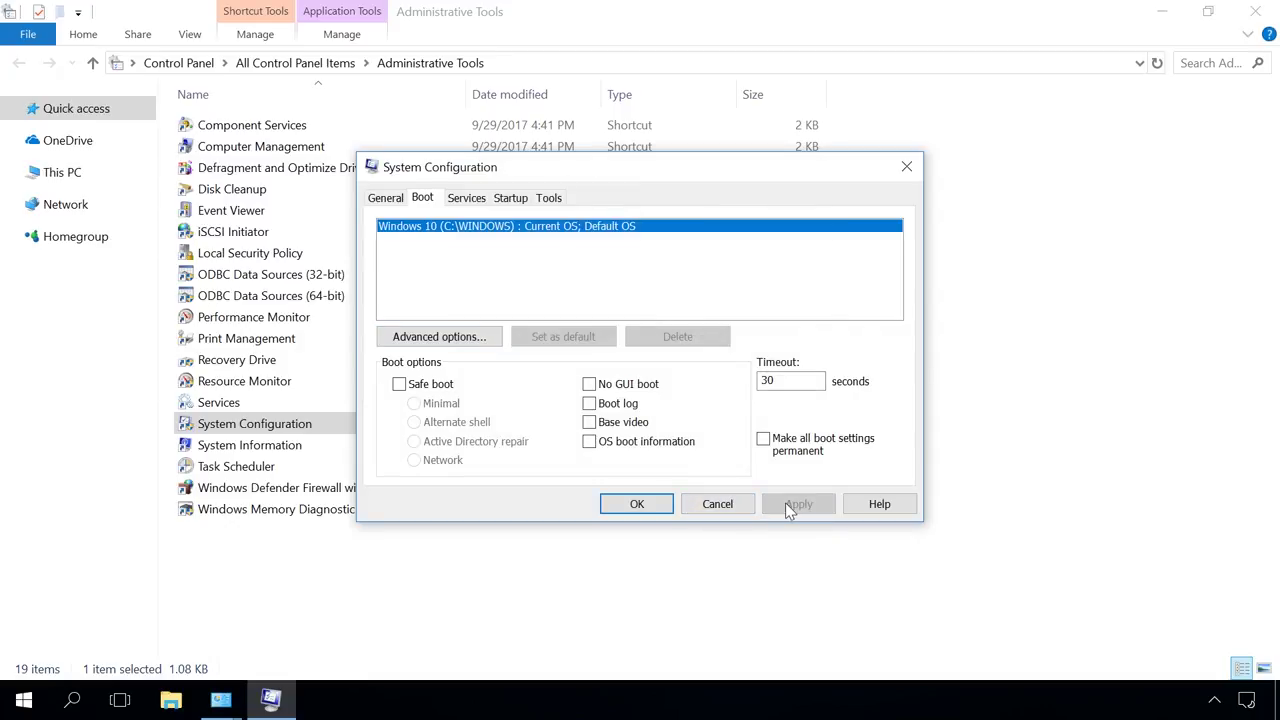
click(628, 504)
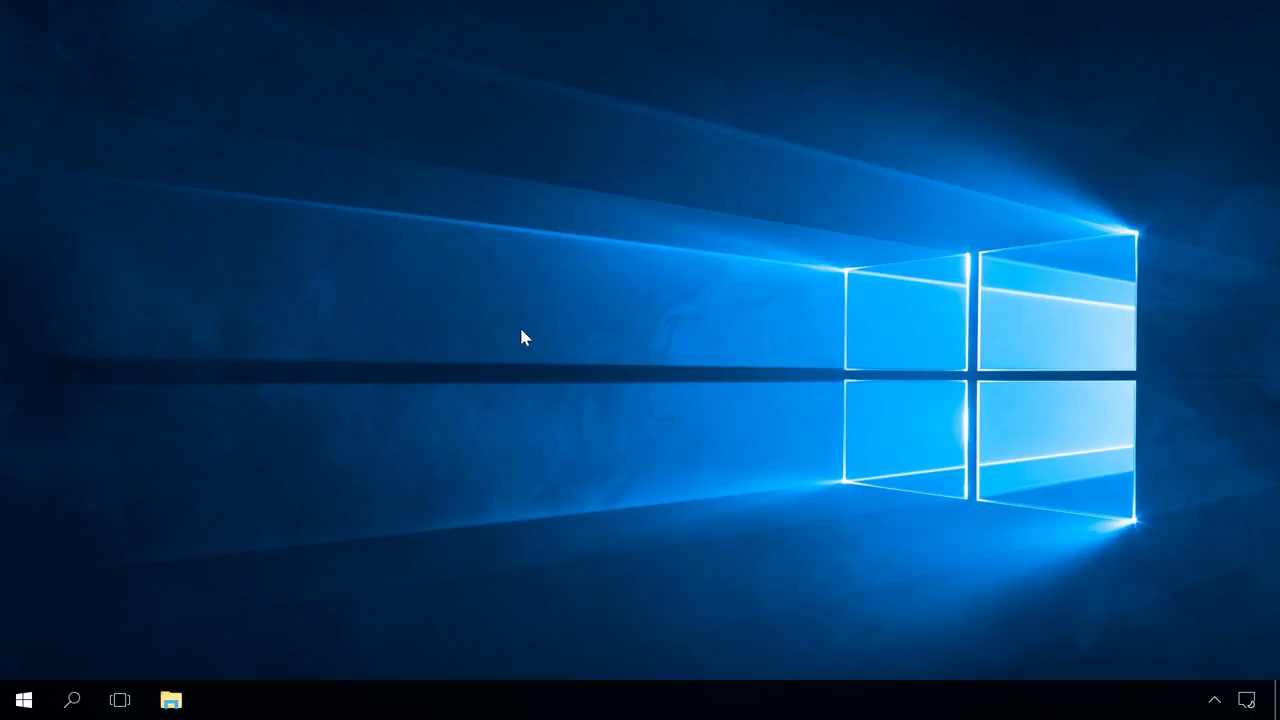
Open Task Manager maximized on Performance > Memory, showing 7.4 GB in use and 489 MB compressed.
right_click(23, 700)
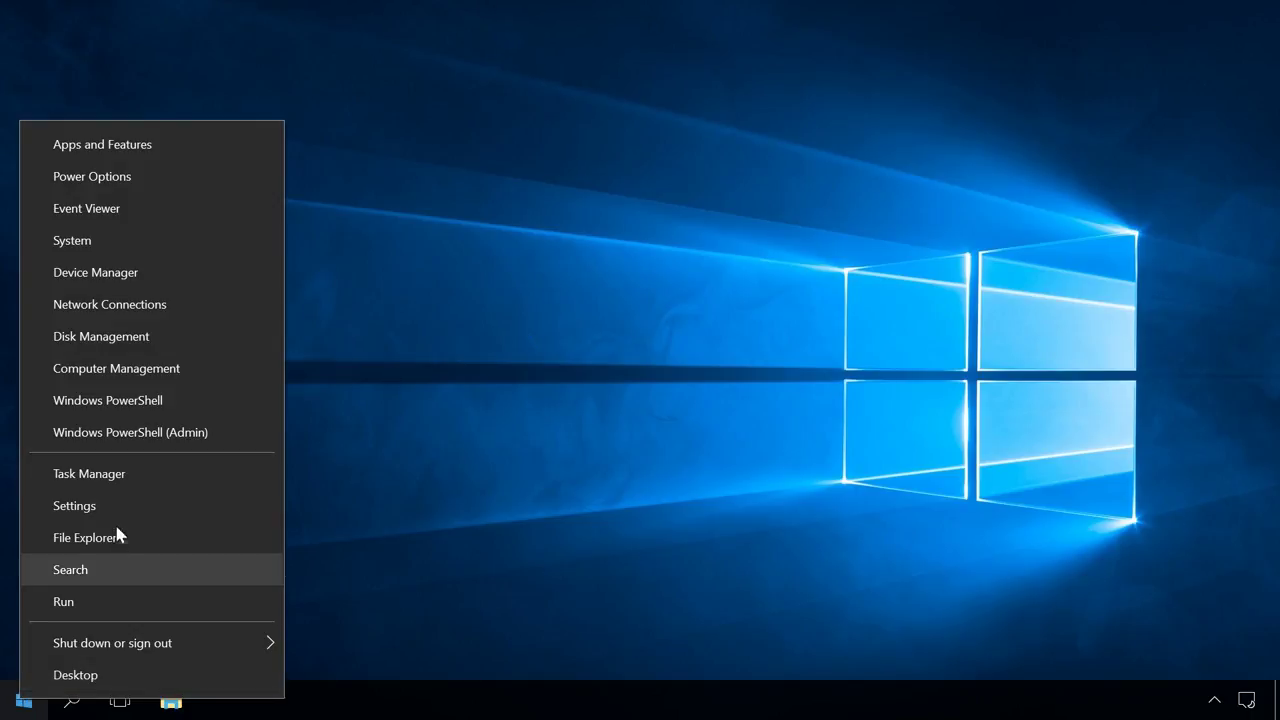
click(101, 478)
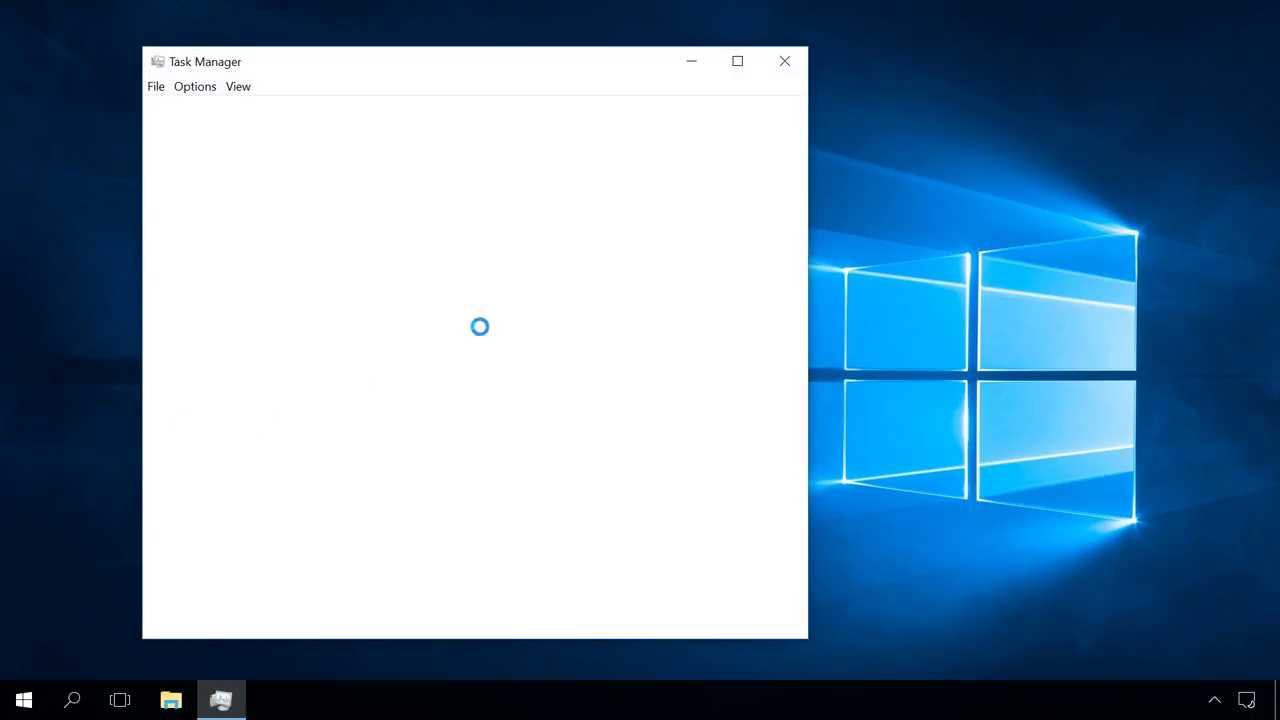
click(737, 62)
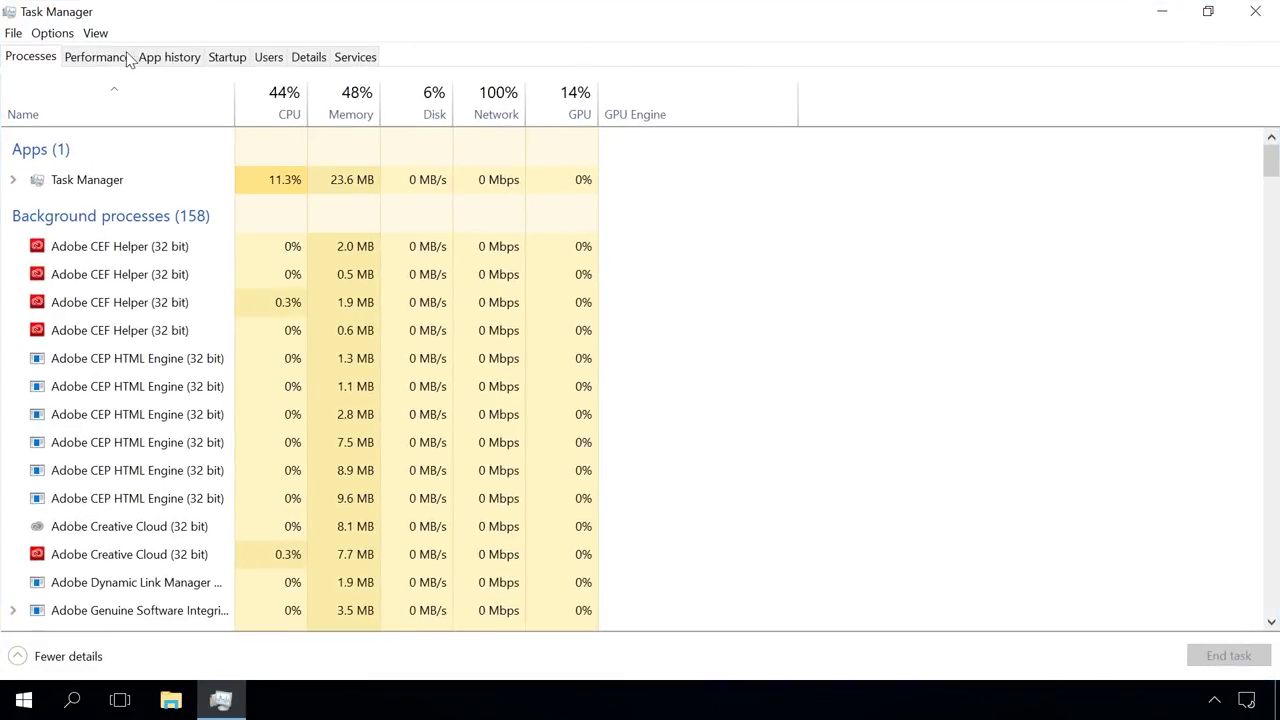
click(122, 60)
click(95, 165)
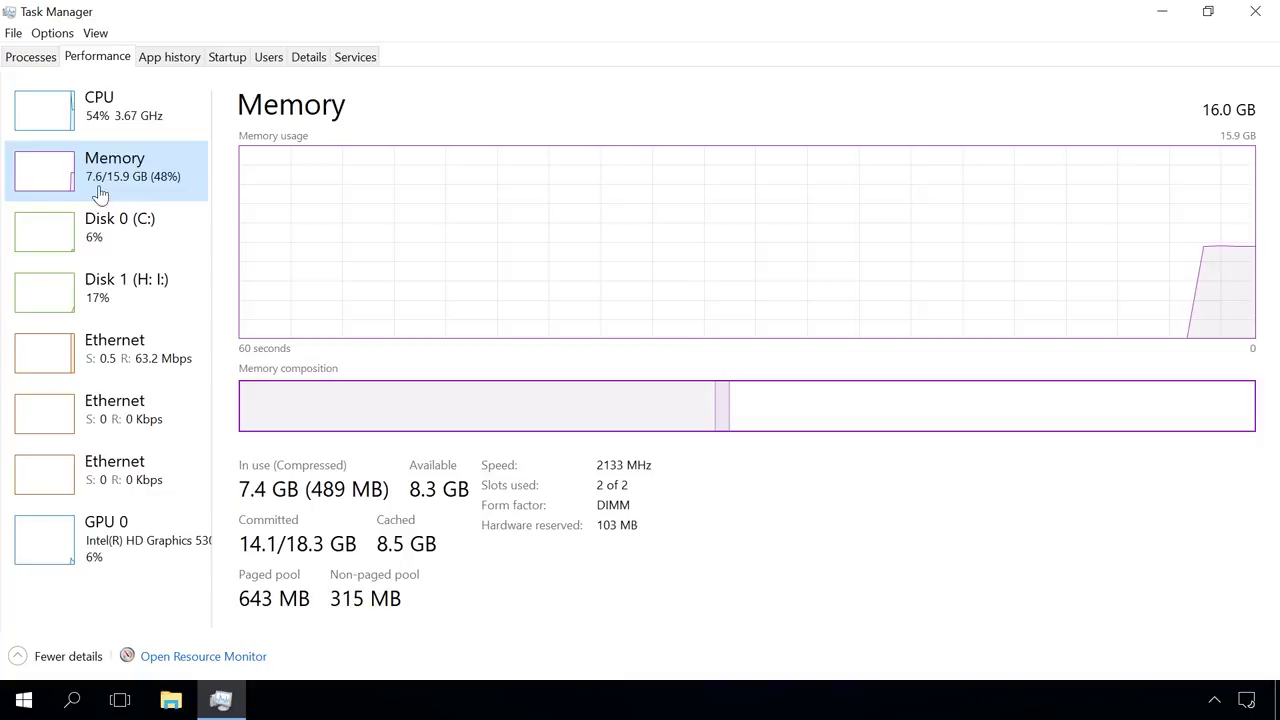